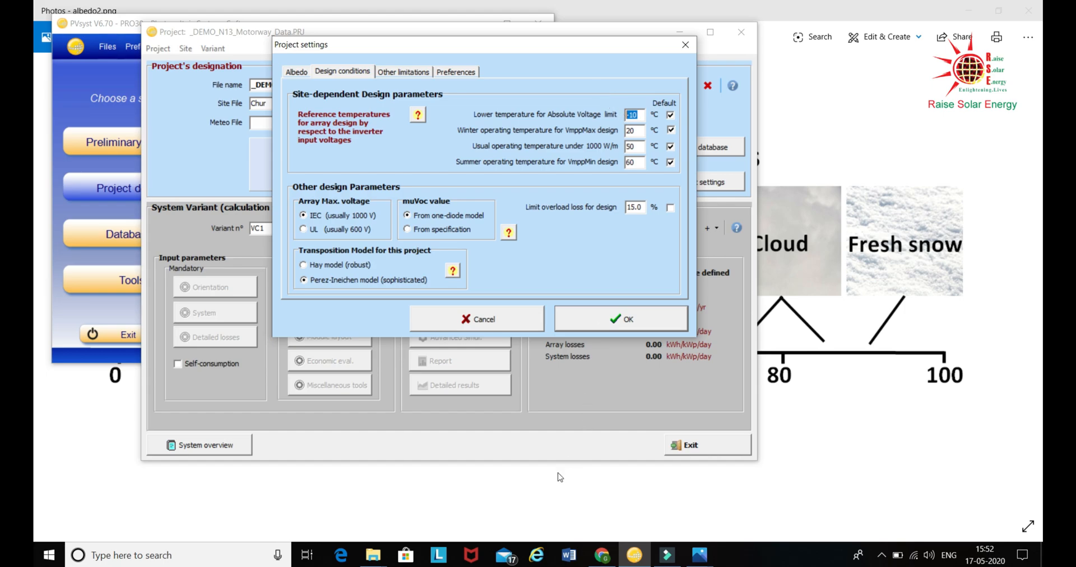
Step: Check New Delhi's monthly minimum temperatures in the browser and set PVsyst's lower temperature for absolute voltage limit to 5 °C
{"action": "left_click", "coordinate": [602, 555]}
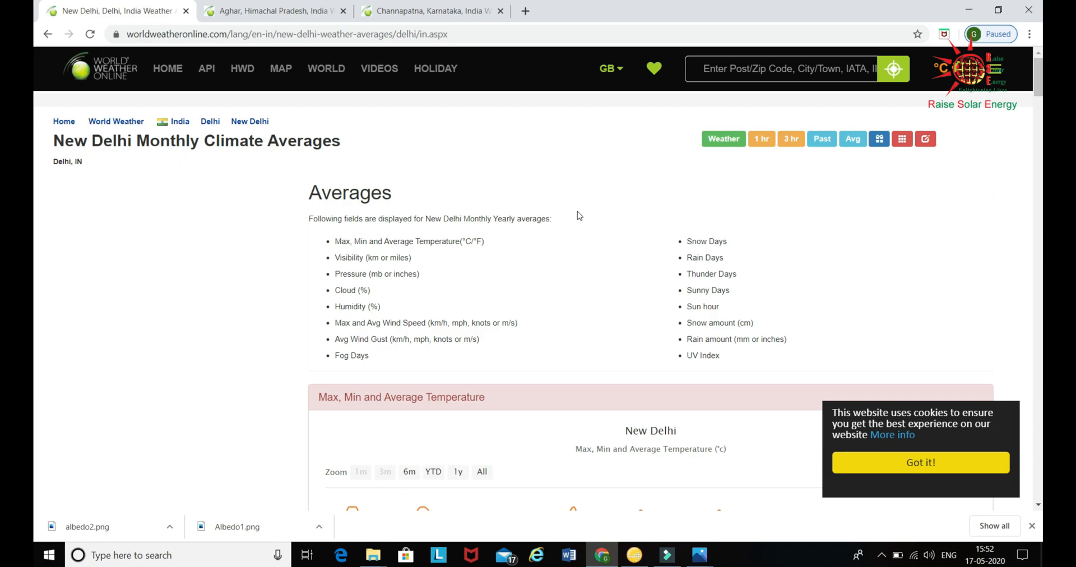
{"action": "scroll", "coordinate": [589, 216], "scroll_direction": "down", "scroll_amount": 5}
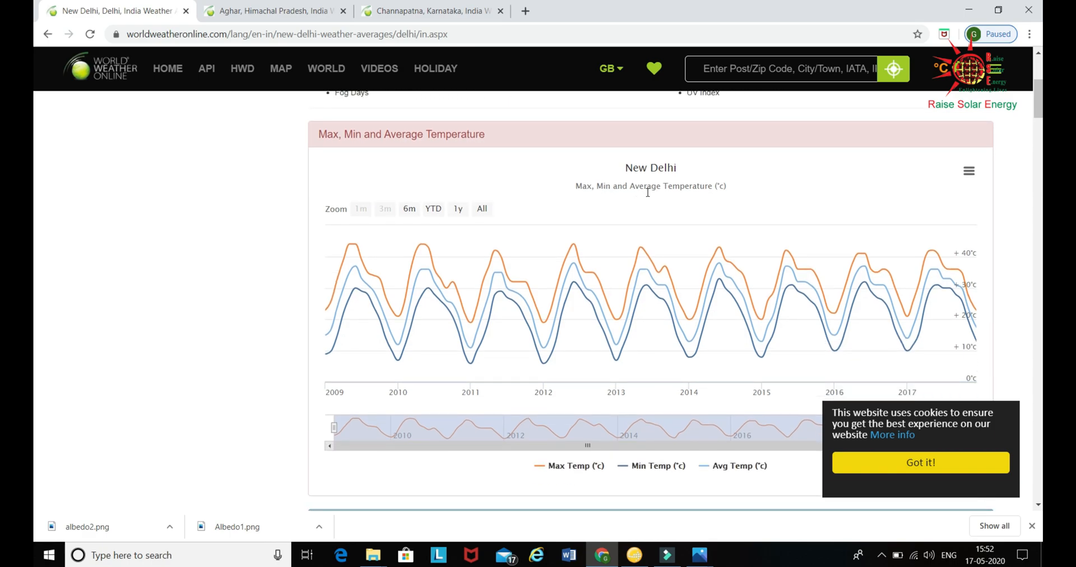
{"action": "left_click", "coordinate": [636, 544]}
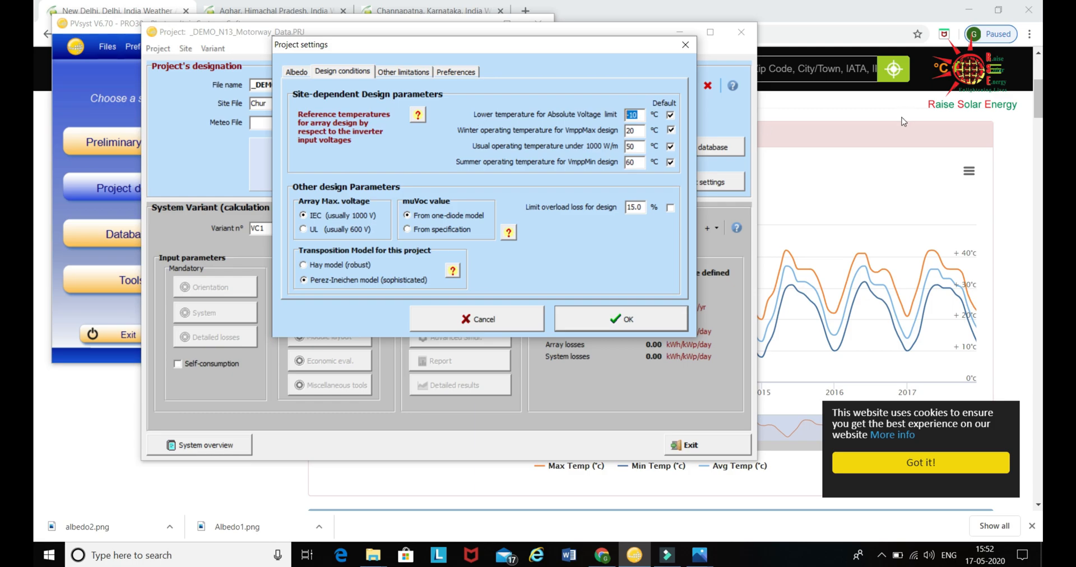
{"action": "left_click", "coordinate": [874, 122]}
{"action": "mouse_move", "coordinate": [473, 367]}
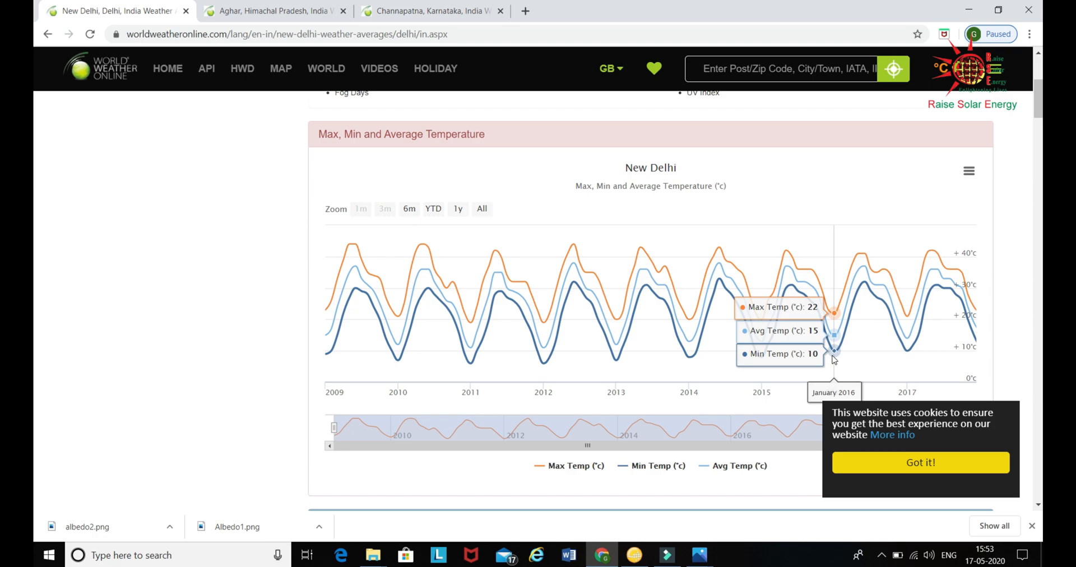
{"action": "key", "text": "alt+Tab"}
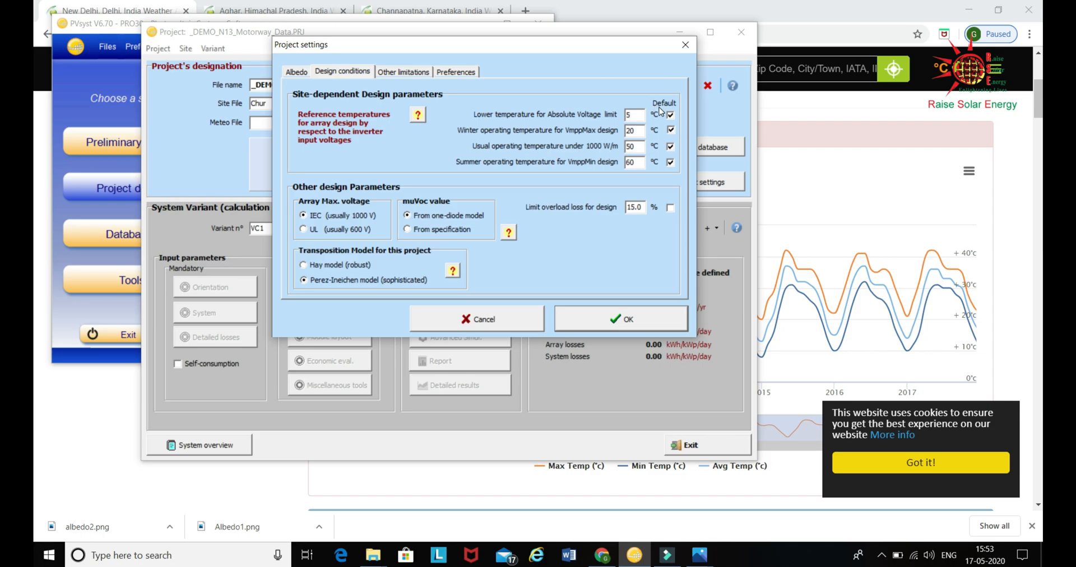
Step: Switch to the browser and examine the monthly max, min and average temperature chart for Aghar, Himachal Pradesh
{"action": "left_click", "coordinate": [771, 103]}
{"action": "left_click", "coordinate": [313, 12]}
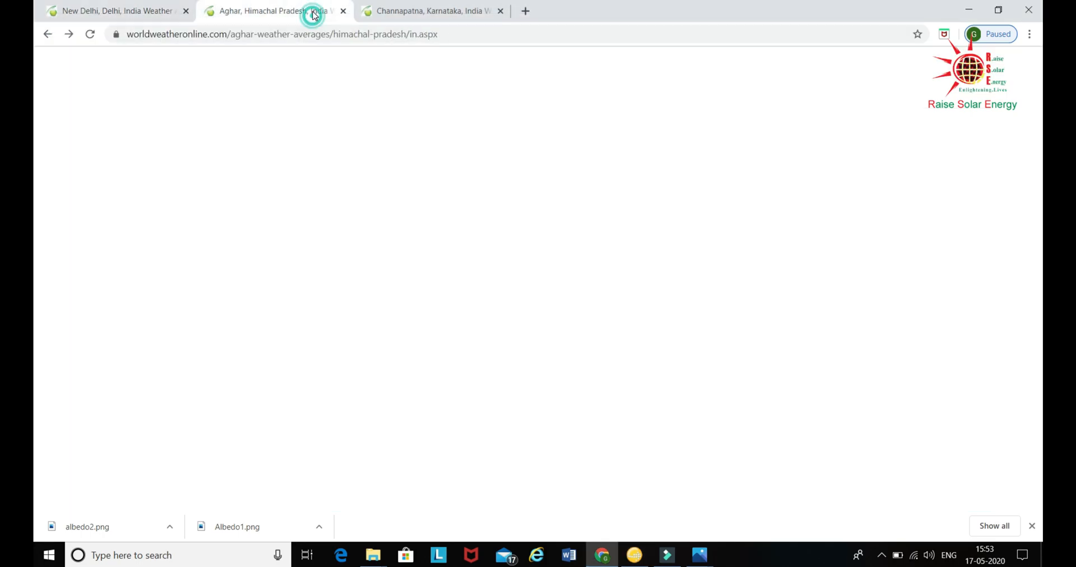
{"action": "scroll", "coordinate": [430, 185], "scroll_direction": "up", "scroll_amount": 5}
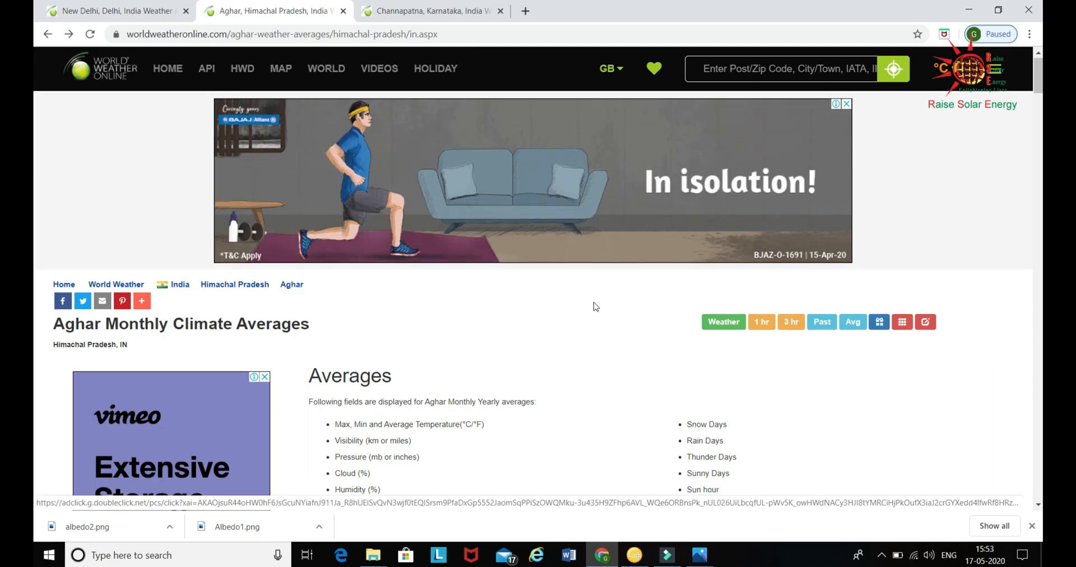
{"action": "scroll", "coordinate": [596, 305], "scroll_direction": "down", "scroll_amount": 10}
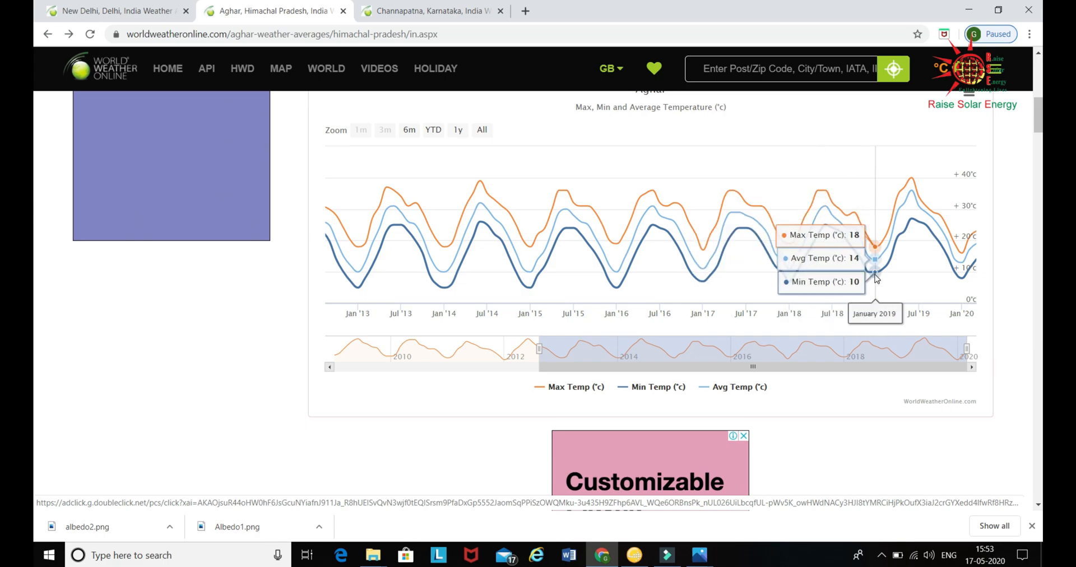
Step: Examine the monthly max, min and average temperature chart for Channapatna, Karnataka
{"action": "left_click", "coordinate": [426, 12]}
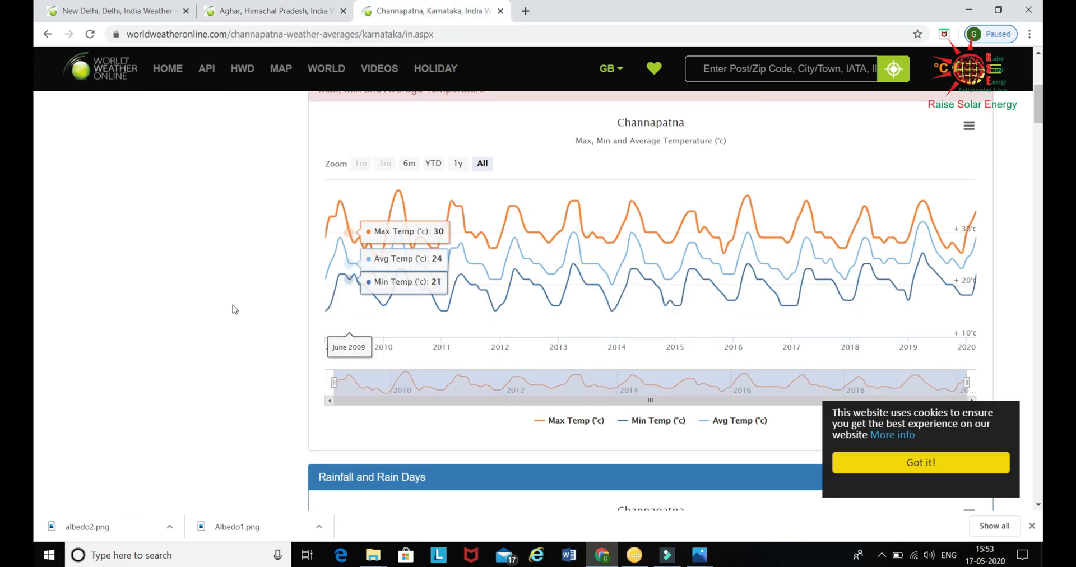
{"action": "scroll", "coordinate": [257, 271], "scroll_direction": "up", "scroll_amount": 5}
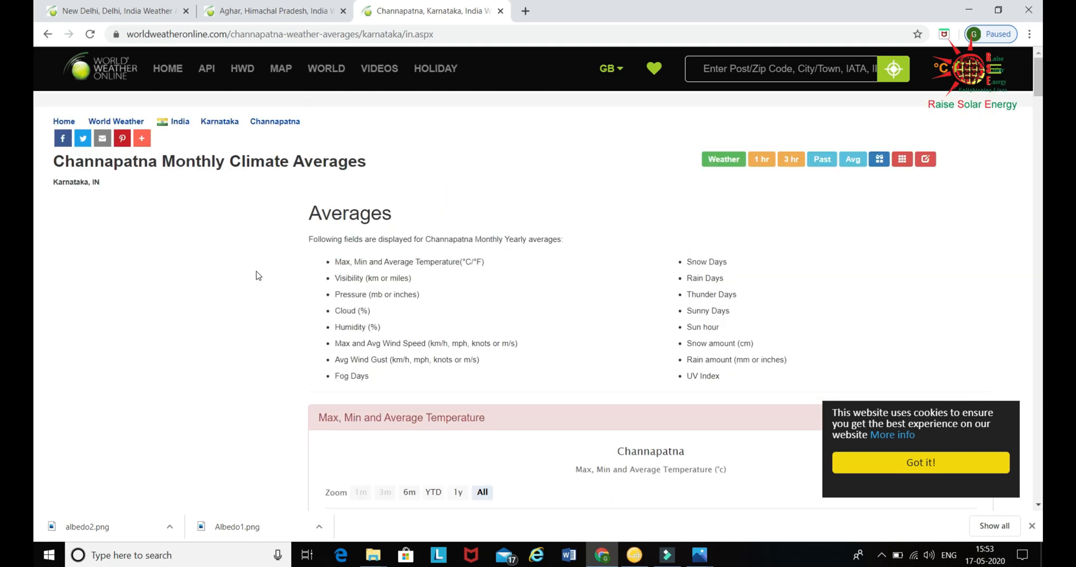
{"action": "scroll", "coordinate": [212, 196], "scroll_direction": "down", "scroll_amount": 5}
{"action": "scroll", "coordinate": [386, 256], "scroll_direction": "up", "scroll_amount": 5}
{"action": "scroll", "coordinate": [548, 279], "scroll_direction": "down", "scroll_amount": 5}
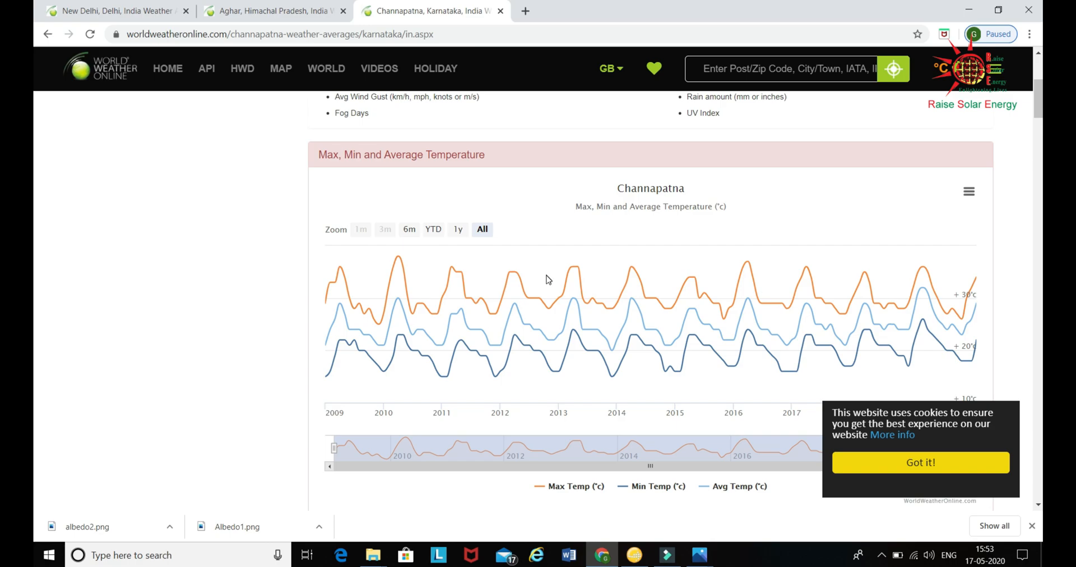
{"action": "mouse_move", "coordinate": [396, 377]}
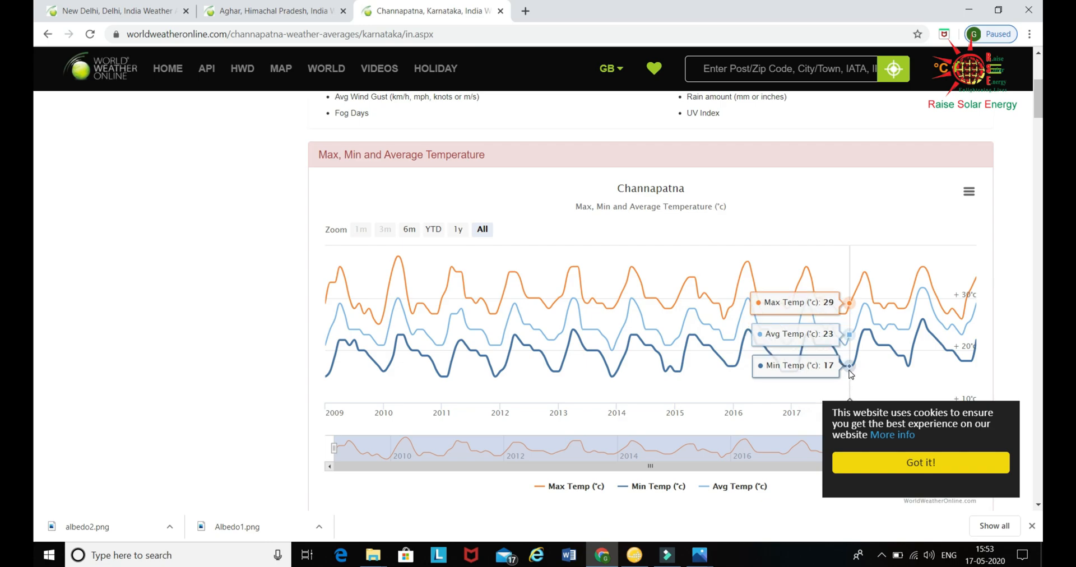
Step: Return to PVsyst, set the winter operating temperature for VmppMax design to 15 °C, and accept the project settings
{"action": "key", "text": "alt+Tab"}
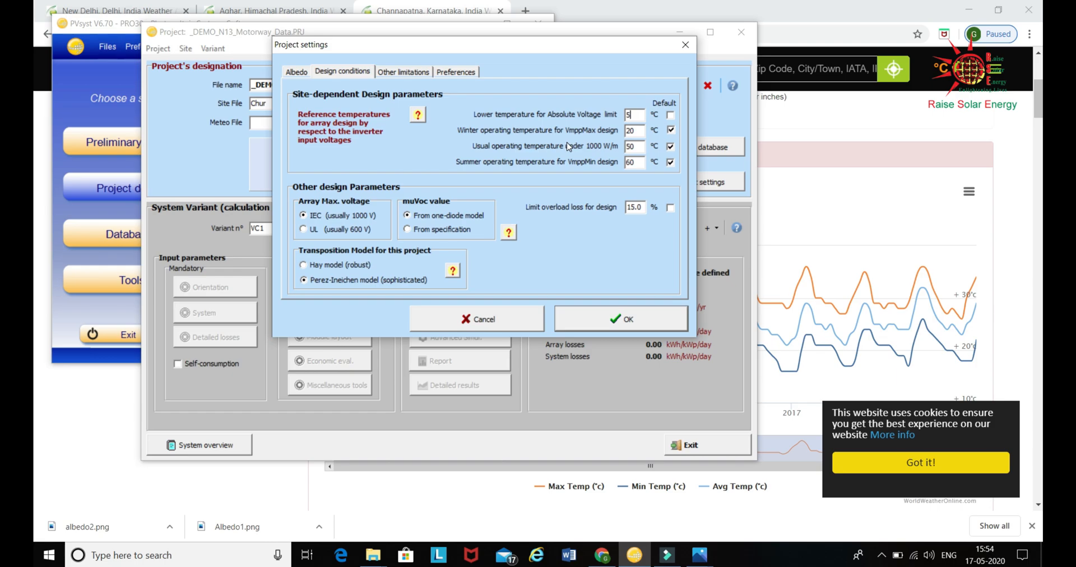
{"action": "left_click", "coordinate": [624, 131]}
{"action": "type", "text": "15"}
{"action": "left_click_drag", "start_coordinate": [637, 147], "coordinate": [623, 149]}
{"action": "double_click", "coordinate": [630, 162]}
{"action": "left_click", "coordinate": [638, 164]}
{"action": "double_click", "coordinate": [634, 163]}
{"action": "left_click", "coordinate": [636, 165]}
{"action": "double_click", "coordinate": [636, 165]}
{"action": "double_click", "coordinate": [640, 148]}
{"action": "left_click", "coordinate": [631, 146]}
{"action": "double_click", "coordinate": [630, 145]}
{"action": "double_click", "coordinate": [628, 132]}
{"action": "left_click", "coordinate": [633, 320]}
Step: Open the geographical sites in the meteo database and filter the site list to India
{"action": "left_click", "coordinate": [724, 152]}
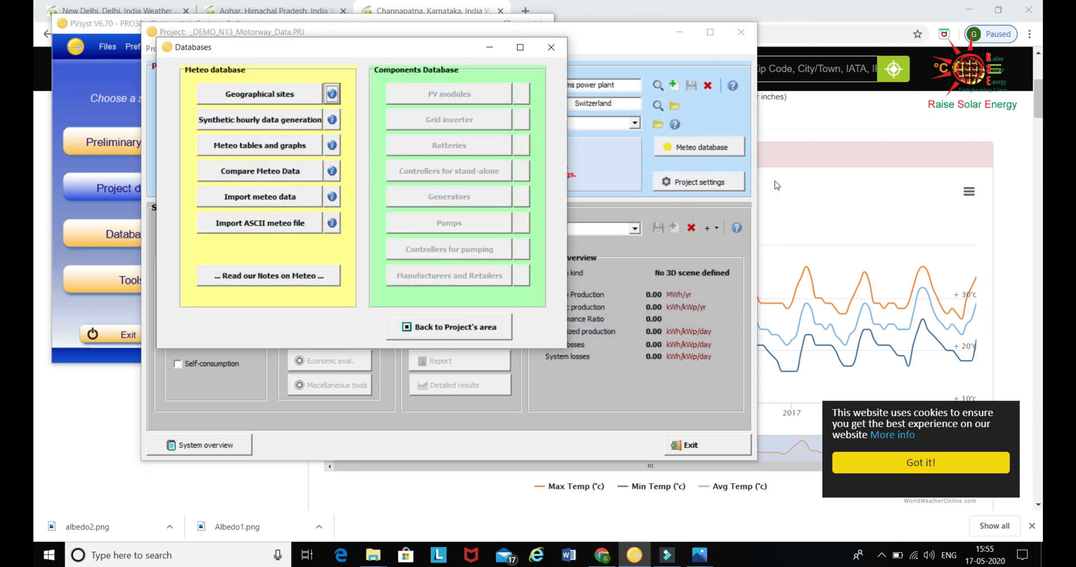
{"action": "left_click", "coordinate": [290, 94]}
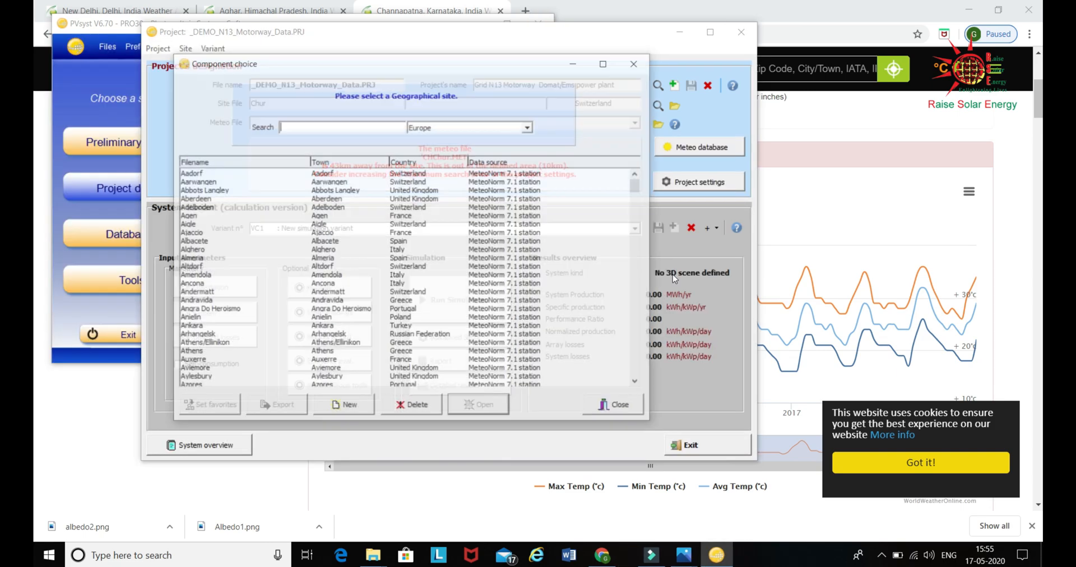
{"action": "scroll", "coordinate": [435, 258], "scroll_direction": "down", "scroll_amount": 3}
{"action": "left_click", "coordinate": [443, 126]}
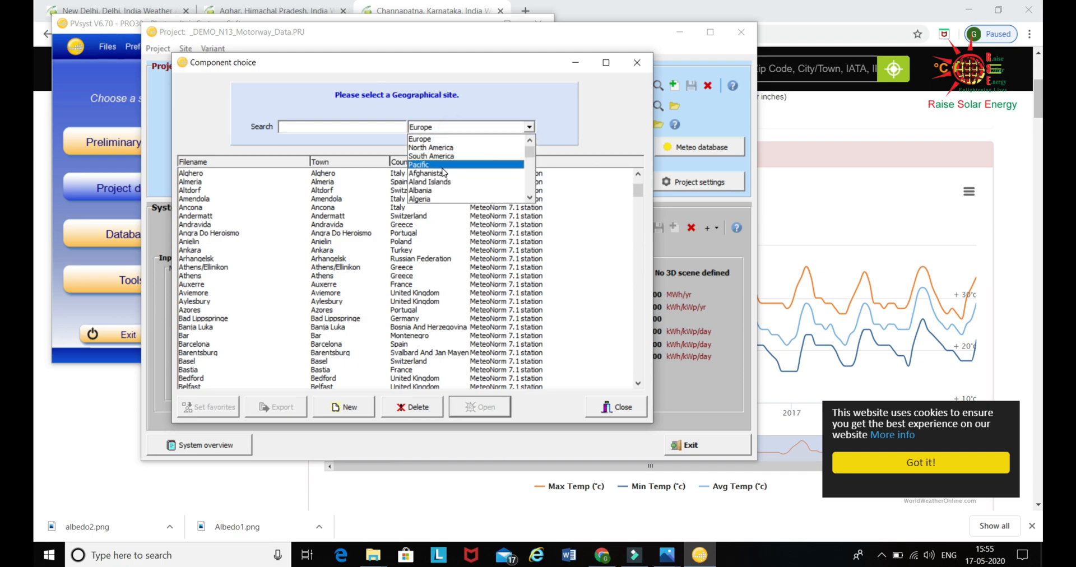
{"action": "key", "text": "i"}
{"action": "left_click", "coordinate": [433, 148]}
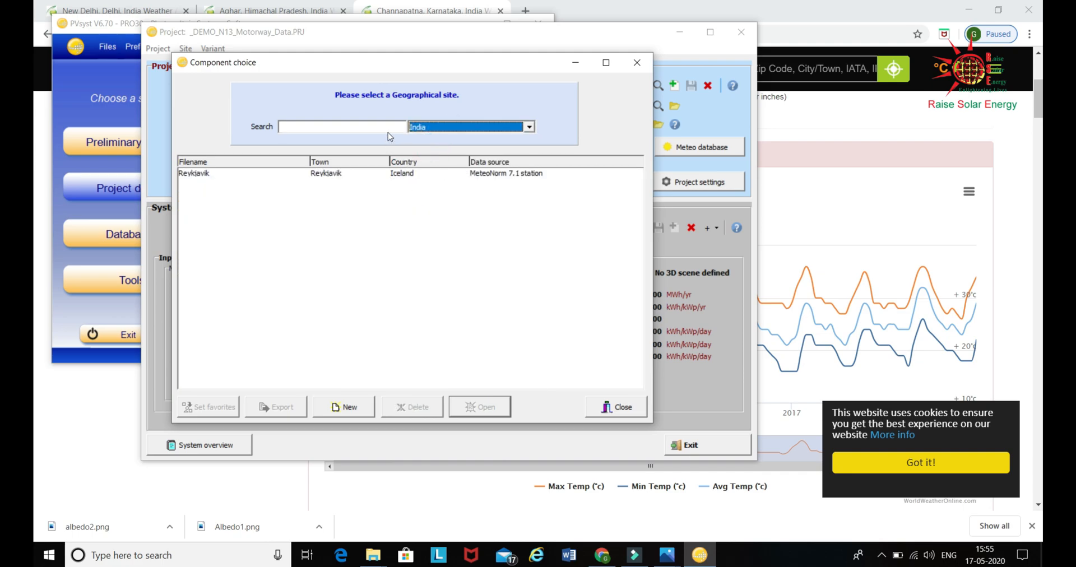
Step: Open the Ajmer site and examine its monthly meteo temperatures for October, December and January
{"action": "double_click", "coordinate": [234, 182]}
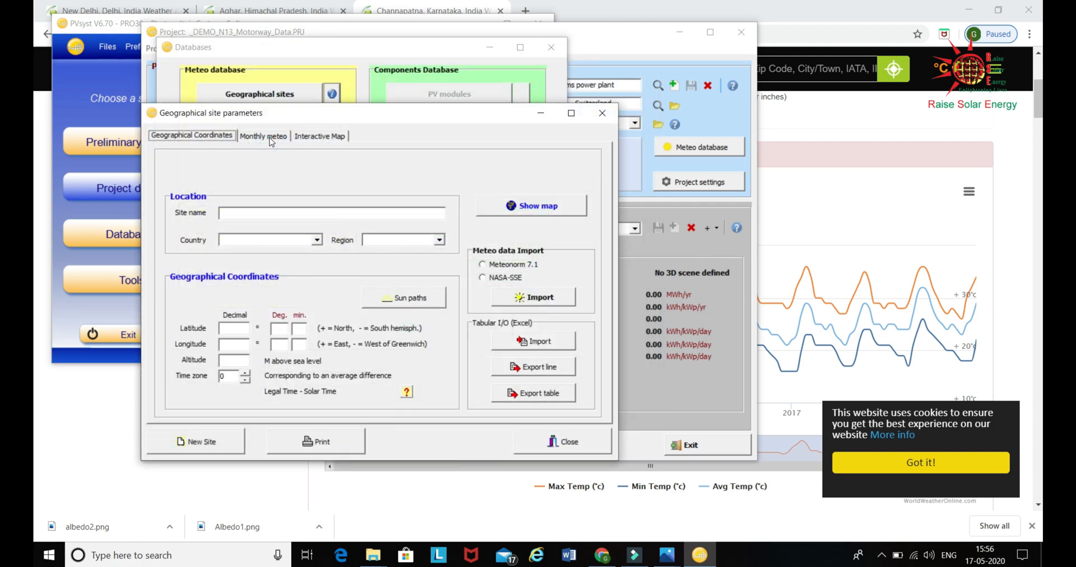
{"action": "left_click", "coordinate": [271, 138]}
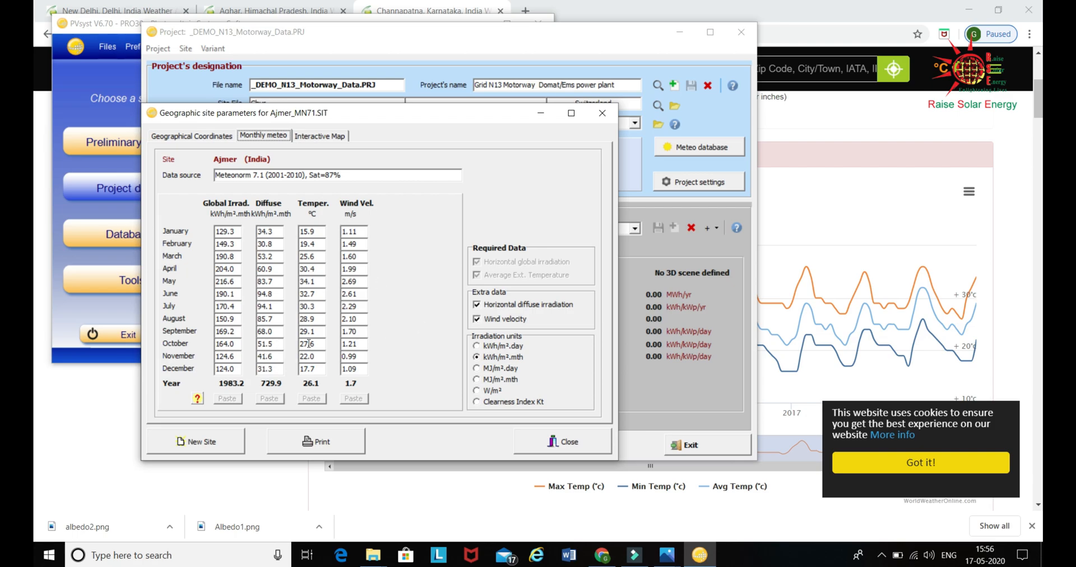
{"action": "left_click_drag", "start_coordinate": [315, 335], "coordinate": [305, 335]}
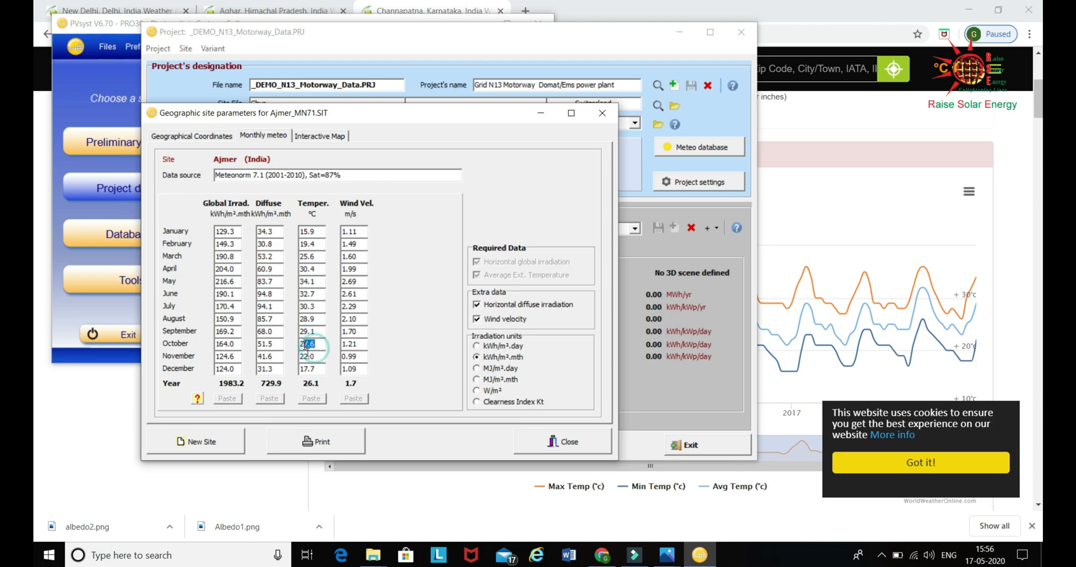
{"action": "left_click_drag", "start_coordinate": [316, 369], "coordinate": [304, 369]}
{"action": "left_click_drag", "start_coordinate": [316, 231], "coordinate": [304, 231]}
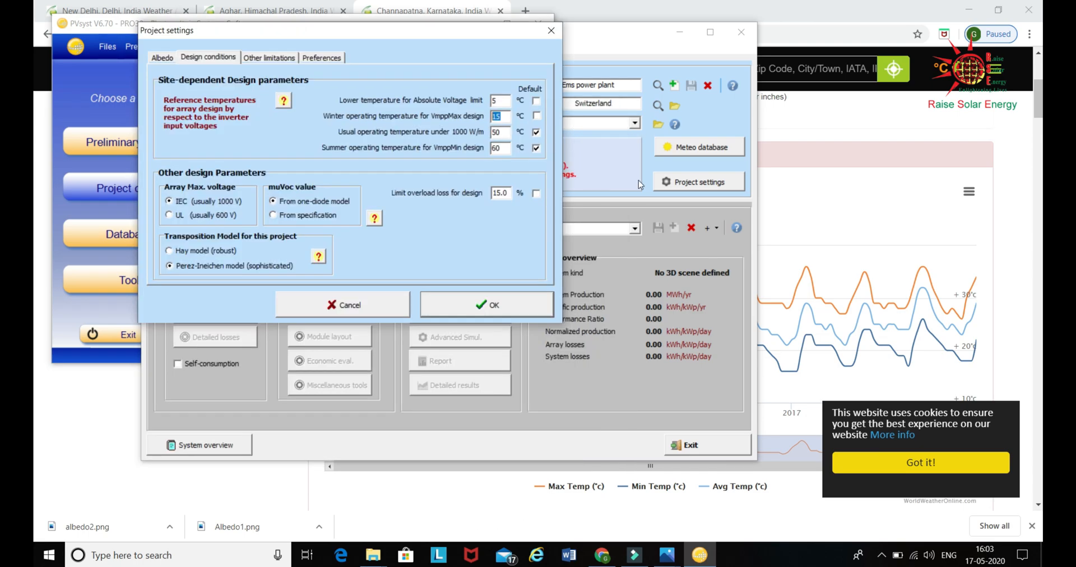
{"action": "left_click", "coordinate": [496, 116]}
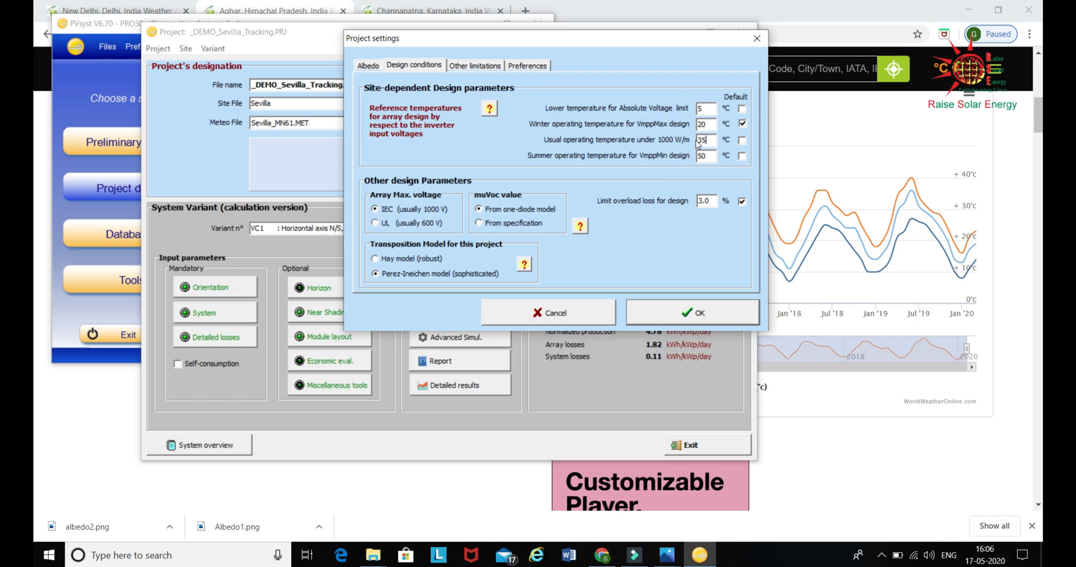
Step: Examine Aghar's monthly temperature chart in the browser against PVsyst's usual and summer operating temperatures
{"action": "left_click", "coordinate": [604, 554]}
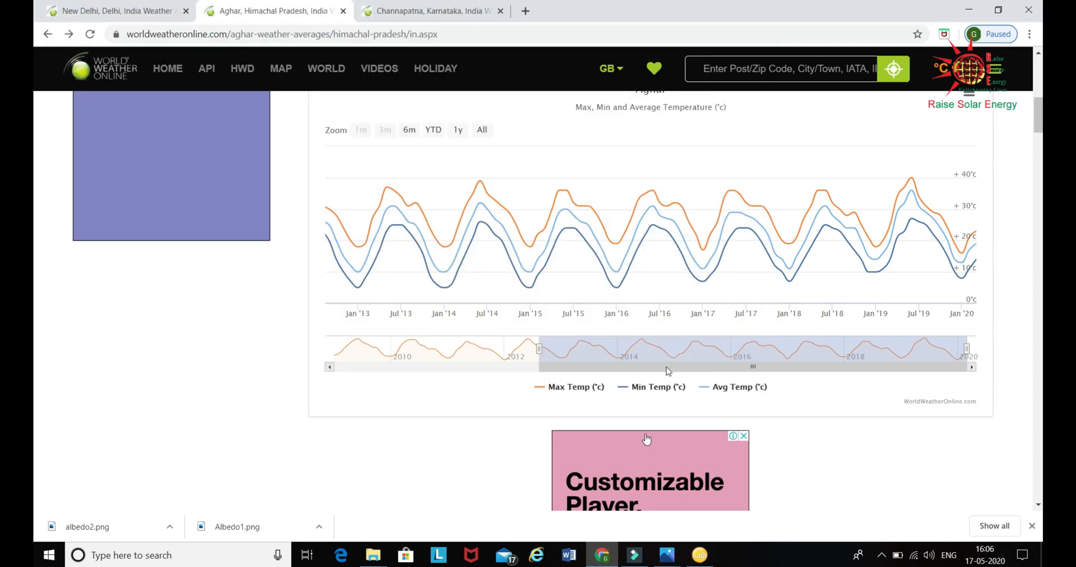
{"action": "scroll", "coordinate": [335, 236], "scroll_direction": "up", "scroll_amount": 7}
{"action": "scroll", "coordinate": [362, 228], "scroll_direction": "down", "scroll_amount": 2}
{"action": "scroll", "coordinate": [365, 227], "scroll_direction": "up", "scroll_amount": 1}
{"action": "scroll", "coordinate": [364, 227], "scroll_direction": "down", "scroll_amount": 6}
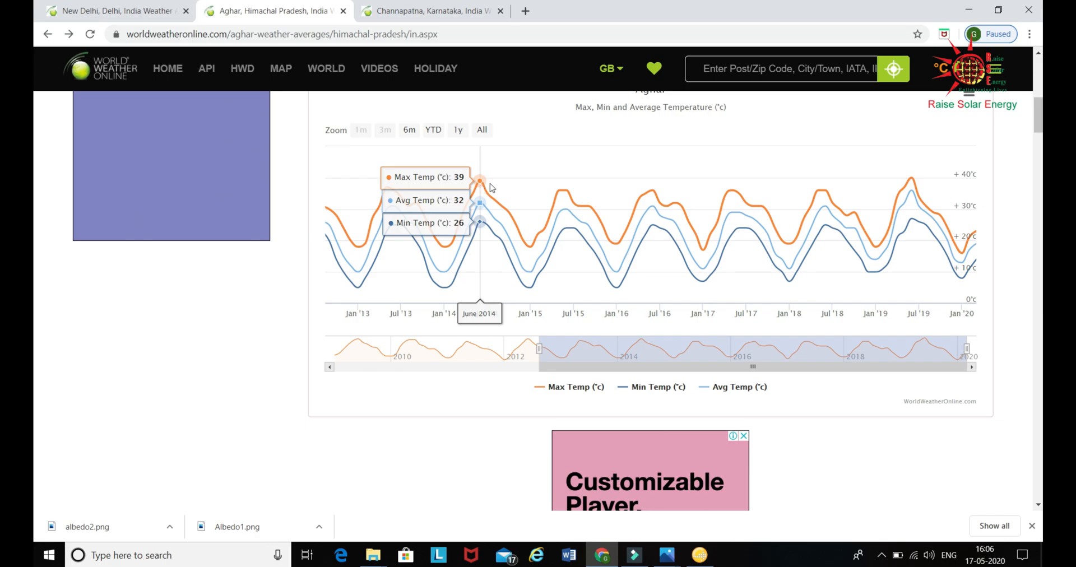
{"action": "left_click", "coordinate": [699, 555]}
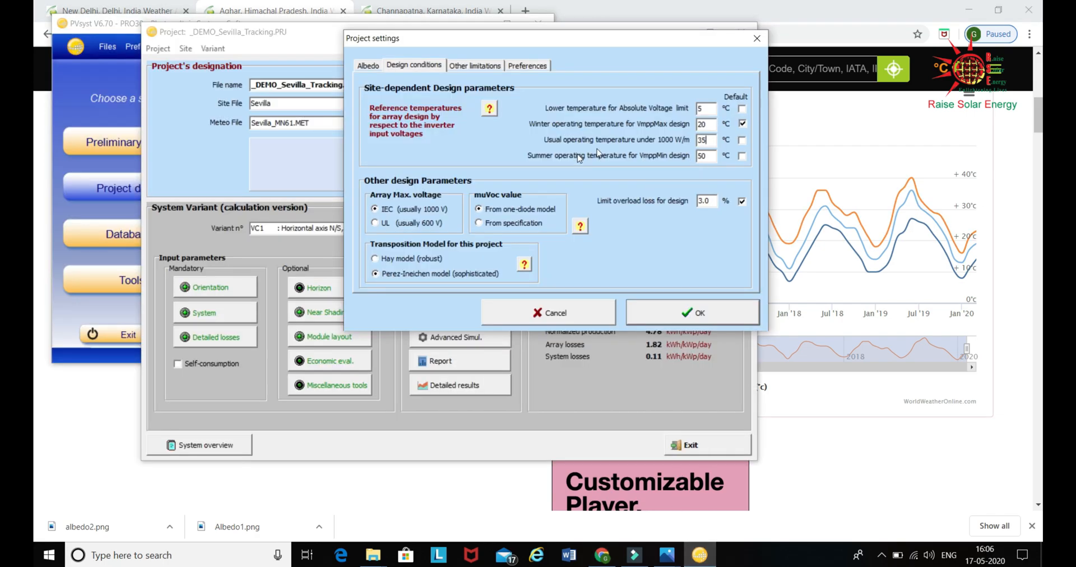
{"action": "double_click", "coordinate": [704, 156]}
{"action": "double_click", "coordinate": [702, 140]}
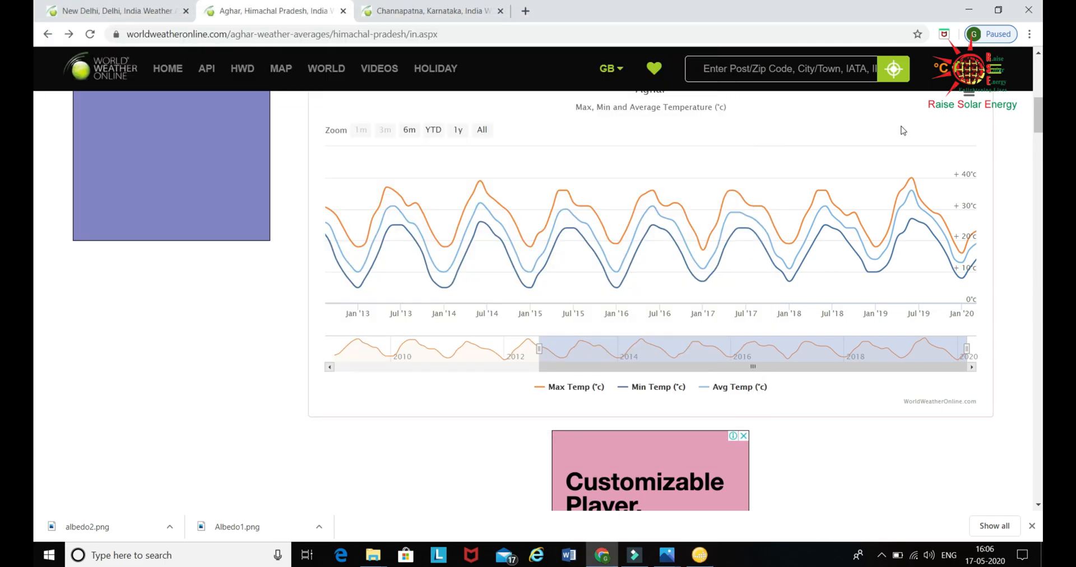
Step: Check Channapatna's temperature chart in the browser and set PVsyst's lower temperature for absolute voltage limit to 10 °C
{"action": "left_click", "coordinate": [904, 132]}
{"action": "left_click", "coordinate": [422, 18]}
{"action": "scroll", "coordinate": [510, 285], "scroll_direction": "down", "scroll_amount": 5}
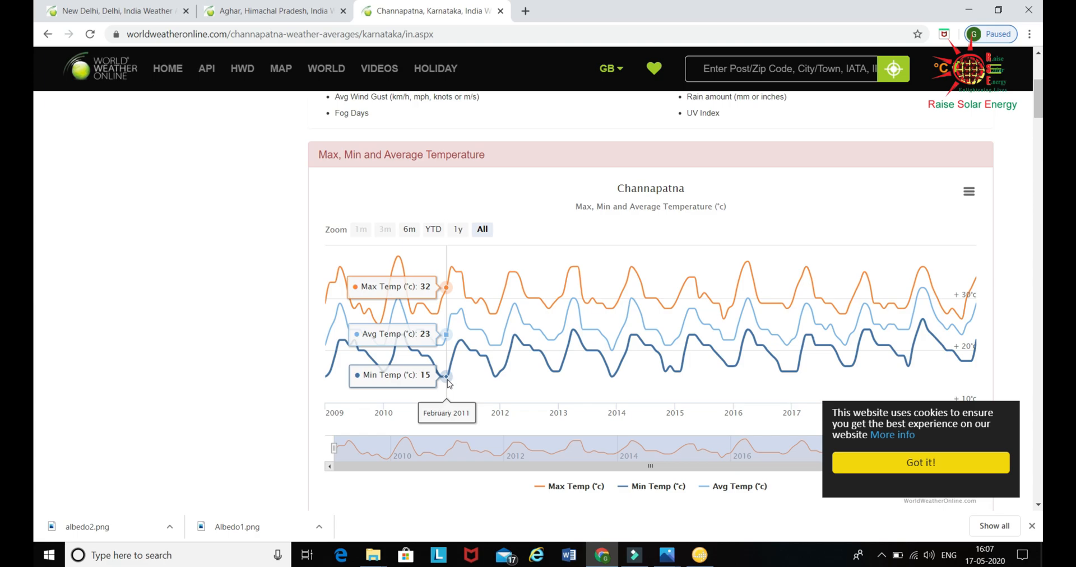
{"action": "left_click", "coordinate": [700, 555]}
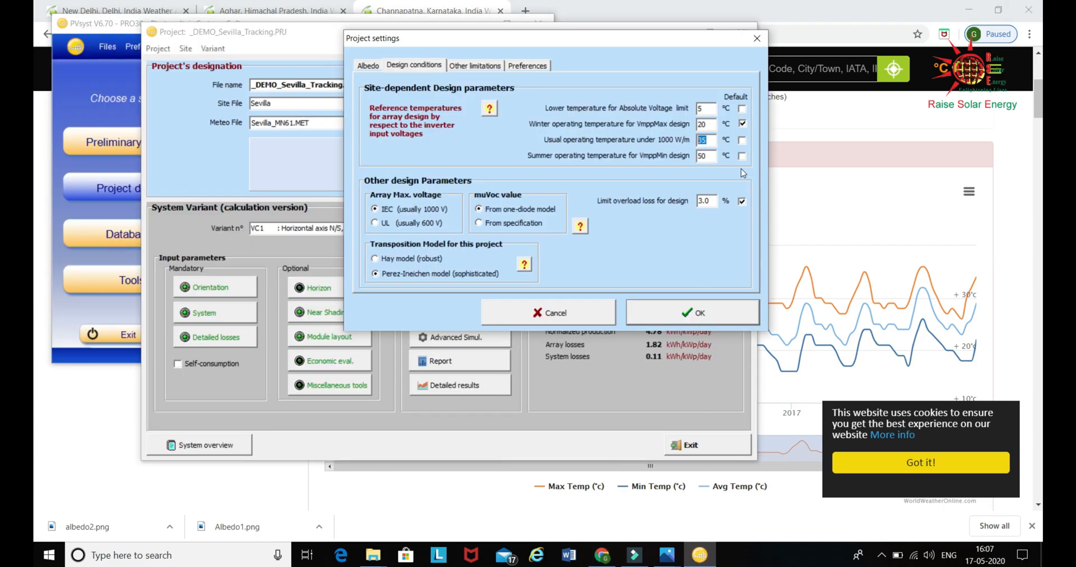
{"action": "double_click", "coordinate": [712, 108]}
{"action": "type", "text": "15"}
{"action": "type", "text": "0"}
Step: Check Channapatna's maximum temperatures in the browser and set PVsyst's usual operating temperature under 1000 W/m² to 38 °C
{"action": "key", "text": "alt+Tab"}
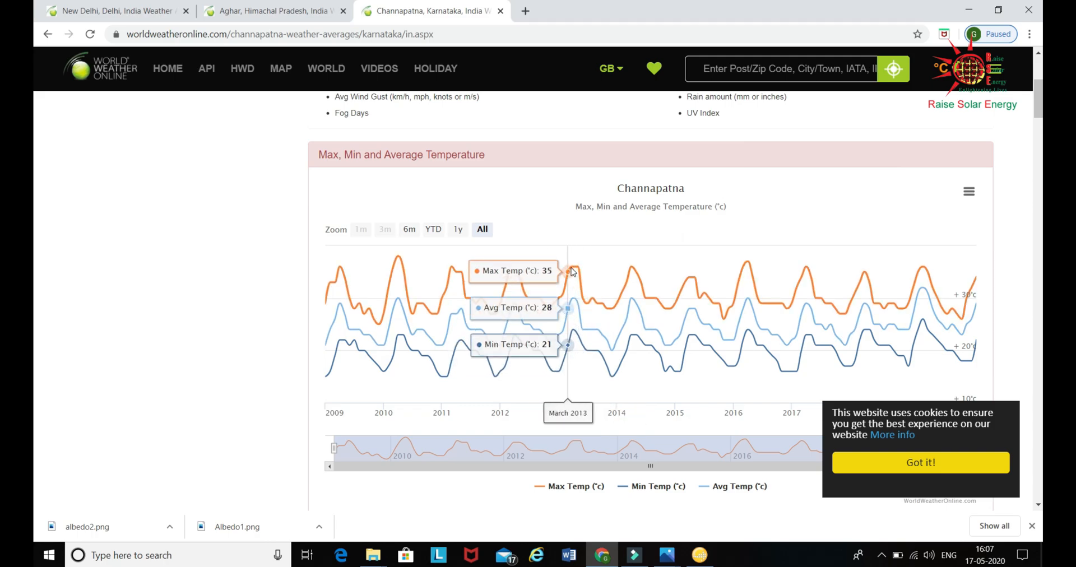
{"action": "key", "text": "alt+Tab"}
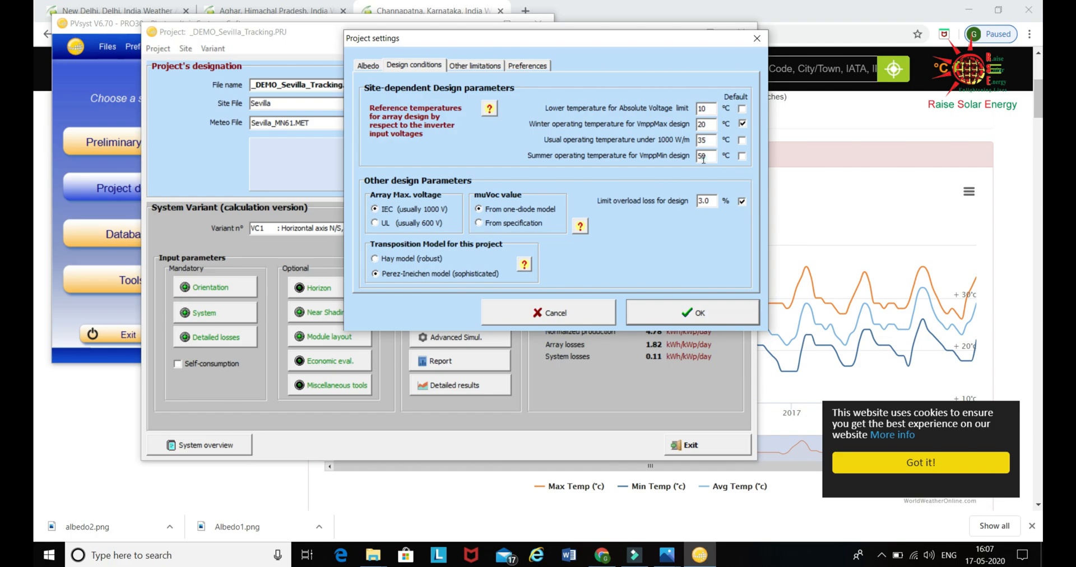
{"action": "left_click_drag", "start_coordinate": [704, 157], "coordinate": [698, 140]}
{"action": "type", "text": "38"}
Step: Check Channapatna's minimum temperatures in the browser, set PVsyst's winter operating temperature for VmppMax design to 21 °C, and accept the settings
{"action": "left_click", "coordinate": [803, 159]}
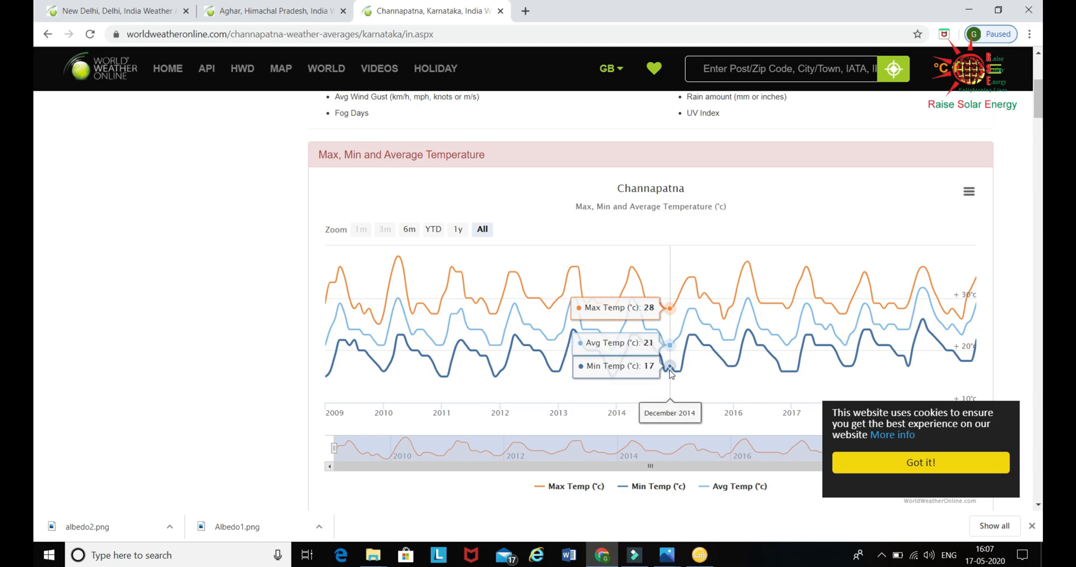
{"action": "left_click", "coordinate": [700, 555]}
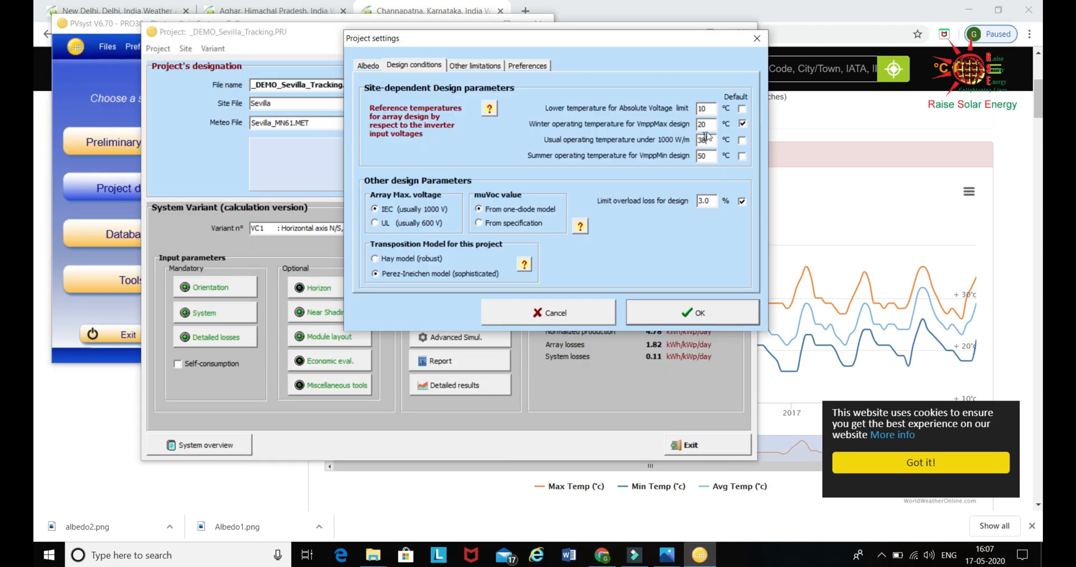
{"action": "left_click", "coordinate": [705, 126]}
{"action": "key", "text": "BackSpace"}
{"action": "type", "text": "1"}
{"action": "left_click", "coordinate": [480, 222]}
{"action": "left_click", "coordinate": [660, 307]}
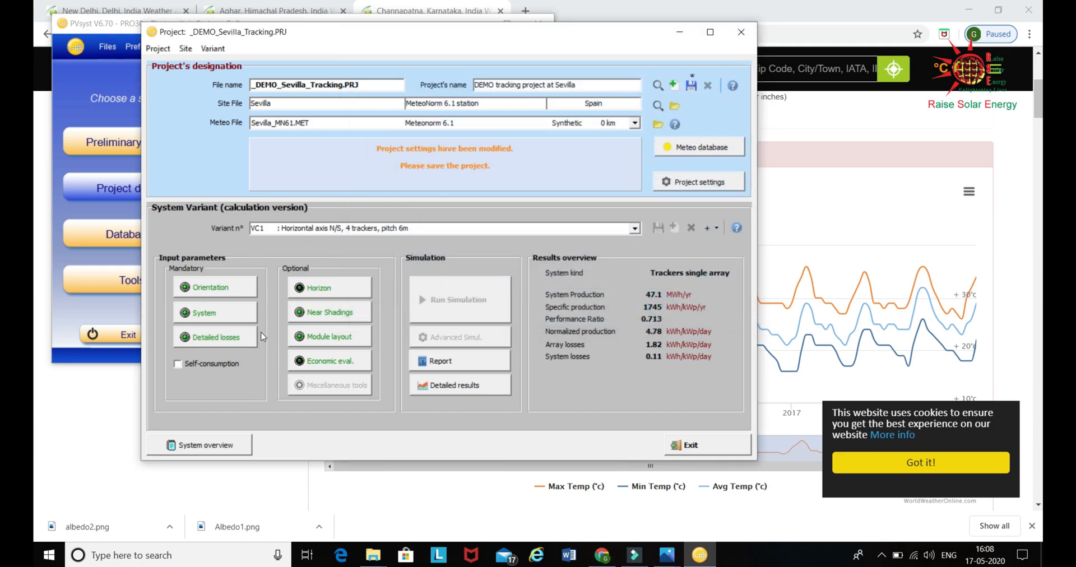
Step: Open the grid system definition, saving the modified project as _DEMO_Sevilla_Tracking on the way
{"action": "left_click", "coordinate": [238, 317]}
{"action": "left_click", "coordinate": [497, 322]}
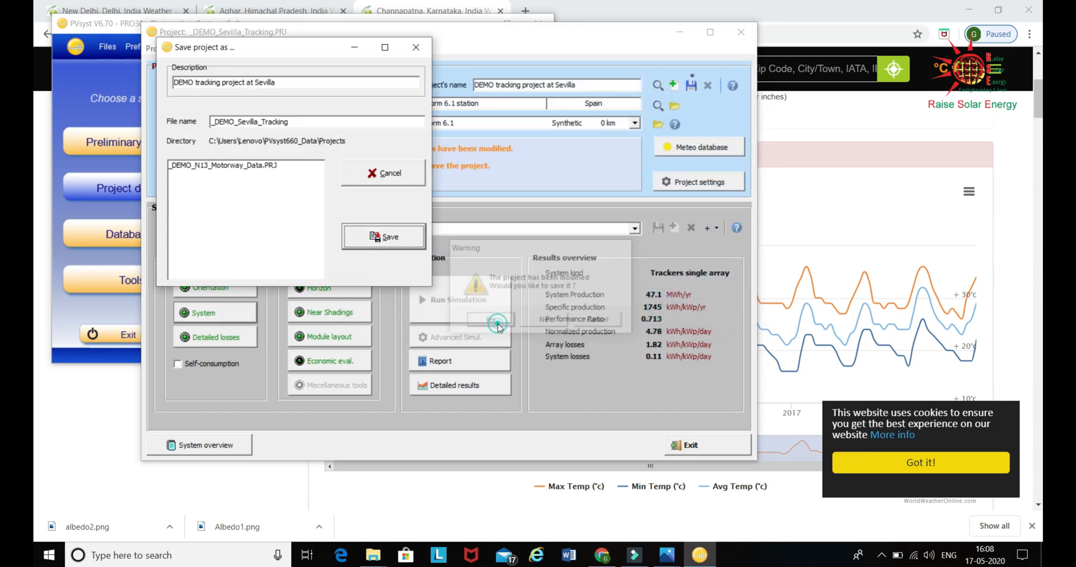
{"action": "left_click", "coordinate": [401, 238]}
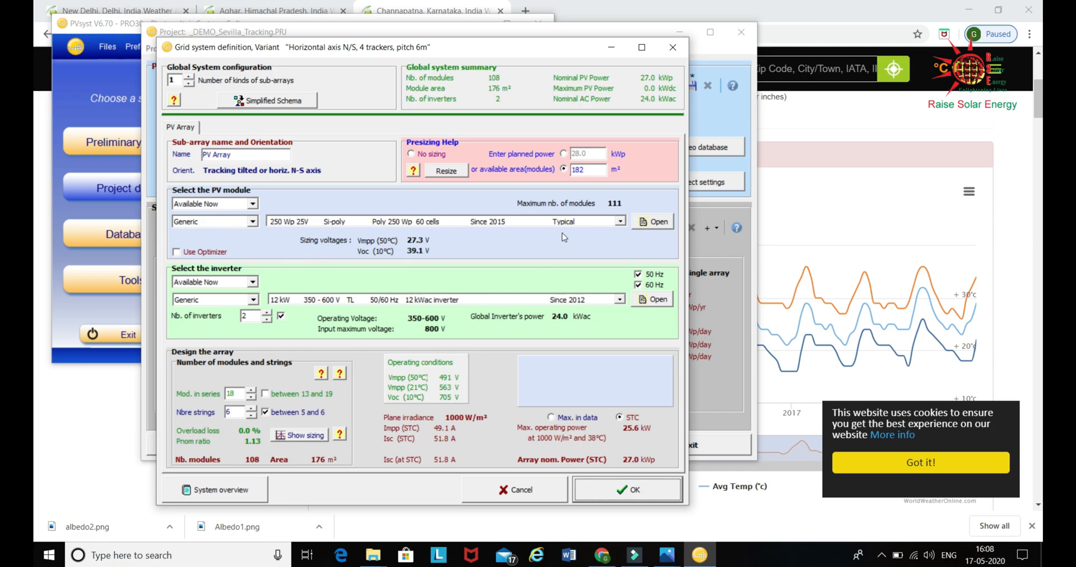
Step: Review the definition of the generic 250 Wp module, accept the grid system definition and open the project settings
{"action": "left_click", "coordinate": [657, 222]}
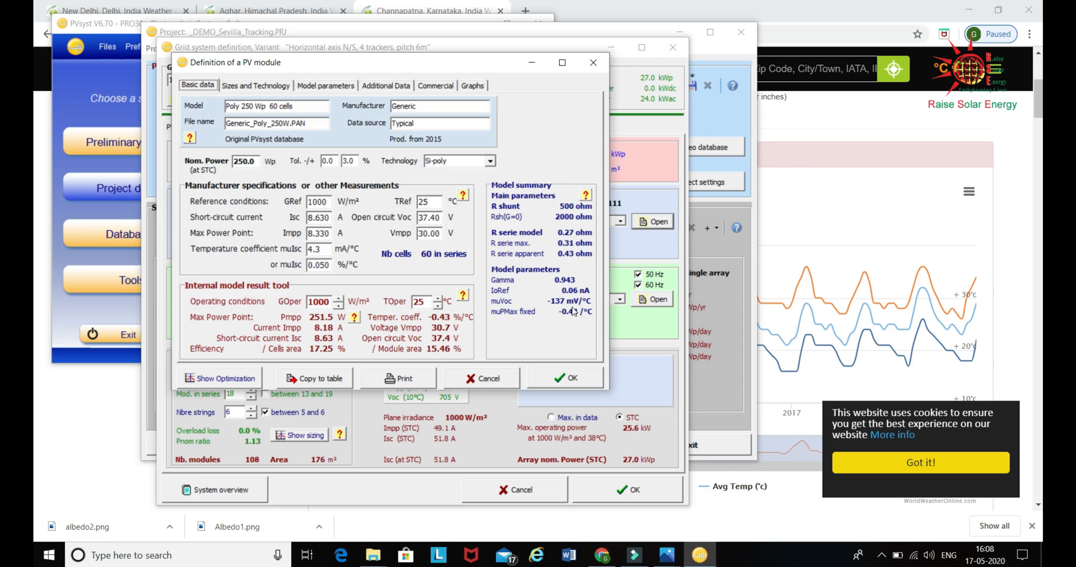
{"action": "left_click", "coordinate": [557, 381]}
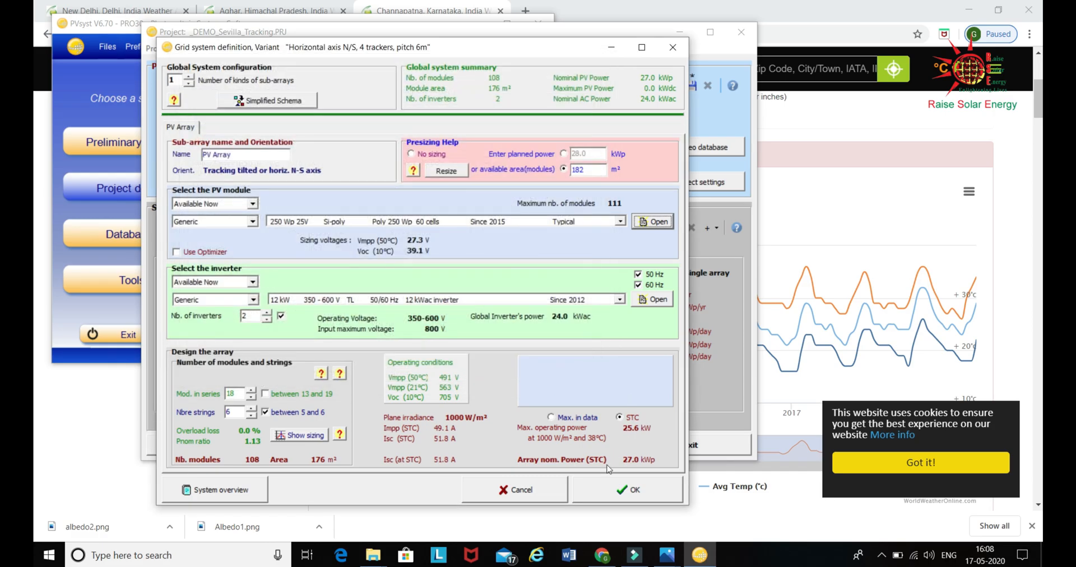
{"action": "left_click", "coordinate": [607, 497]}
{"action": "left_click", "coordinate": [695, 183]}
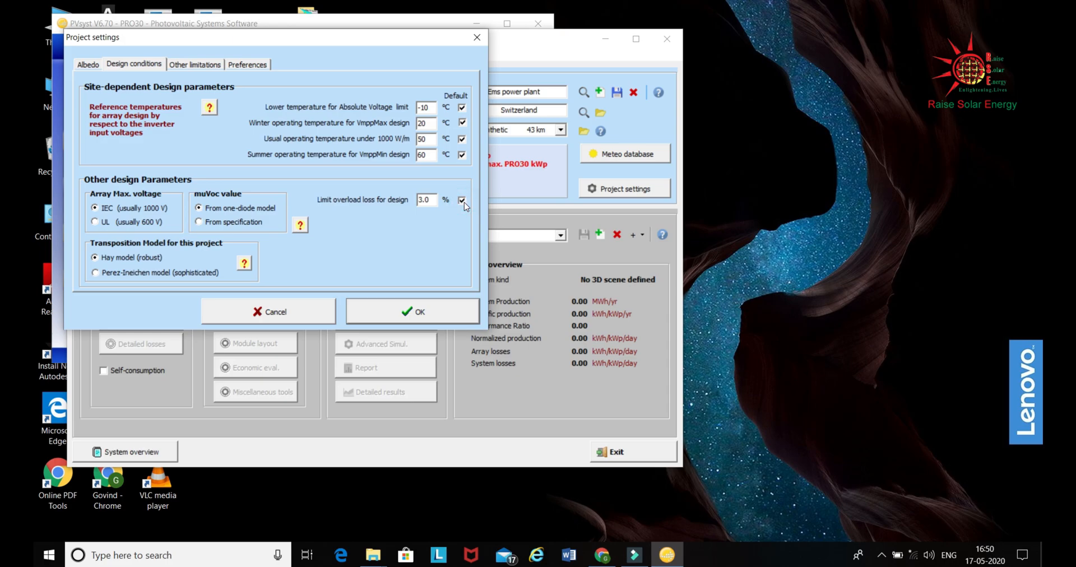
Step: Set the limit overload loss for design to 1 %, accept the settings and open the grid system definition
{"action": "double_click", "coordinate": [427, 200]}
{"action": "type", "text": "1"}
{"action": "left_click", "coordinate": [447, 318]}
{"action": "left_click", "coordinate": [129, 320]}
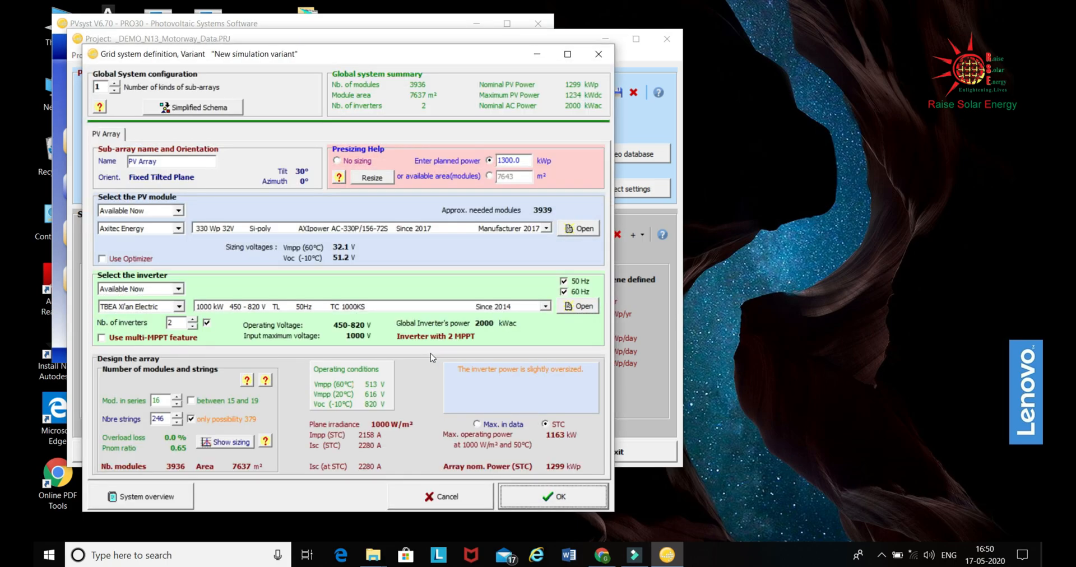
Step: Try planned powers of 1000 kWp and 1100 kWp in the presizing help
{"action": "left_click", "coordinate": [493, 161]}
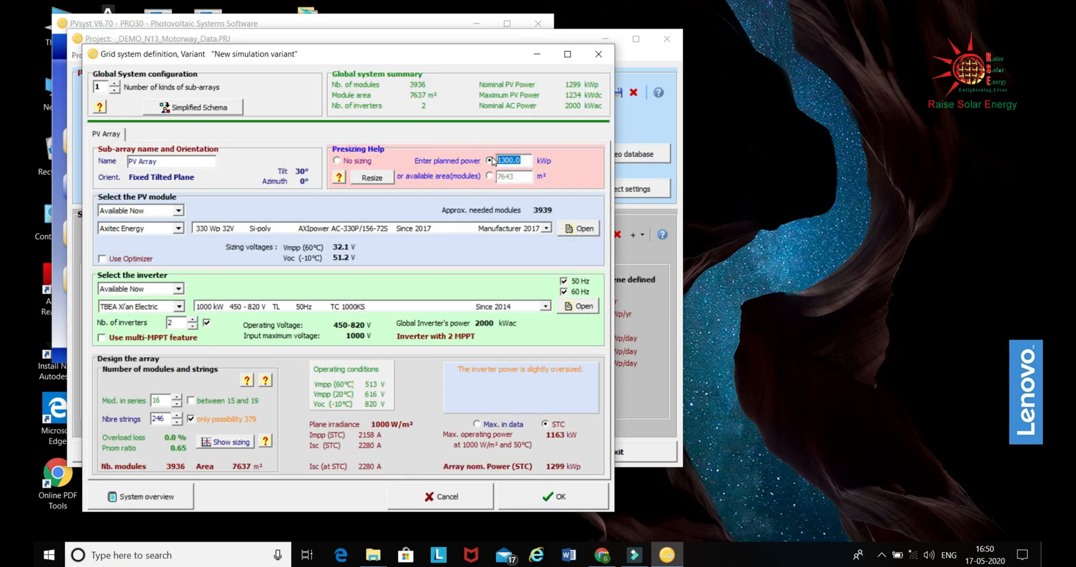
{"action": "type", "text": "1000"}
{"action": "key", "text": "Return"}
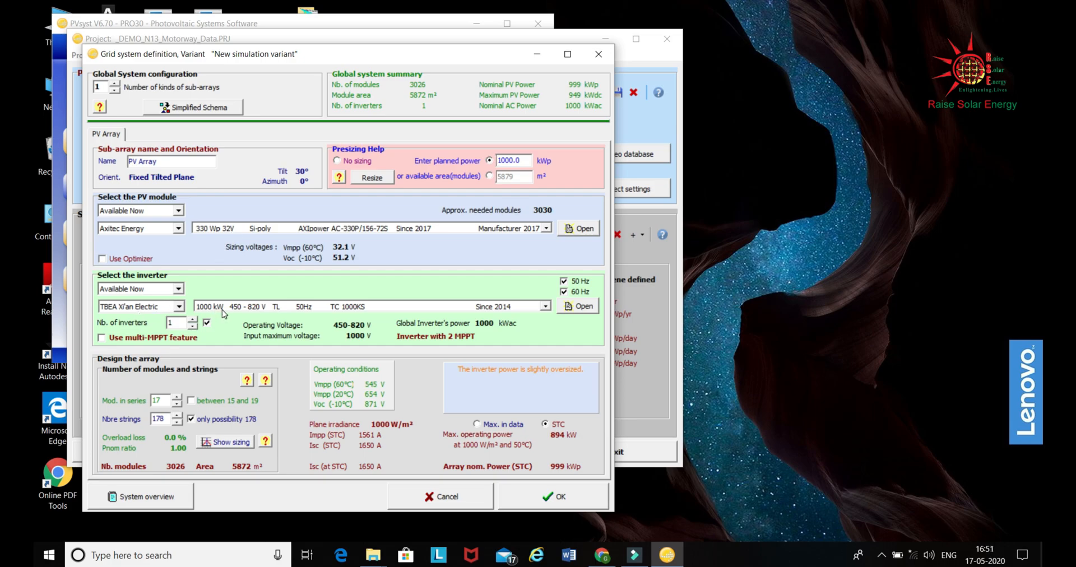
{"action": "mouse_move", "coordinate": [223, 313]}
{"action": "left_click_drag", "start_coordinate": [520, 160], "coordinate": [497, 160]}
{"action": "type", "text": "1100"}
{"action": "key", "text": "Return"}
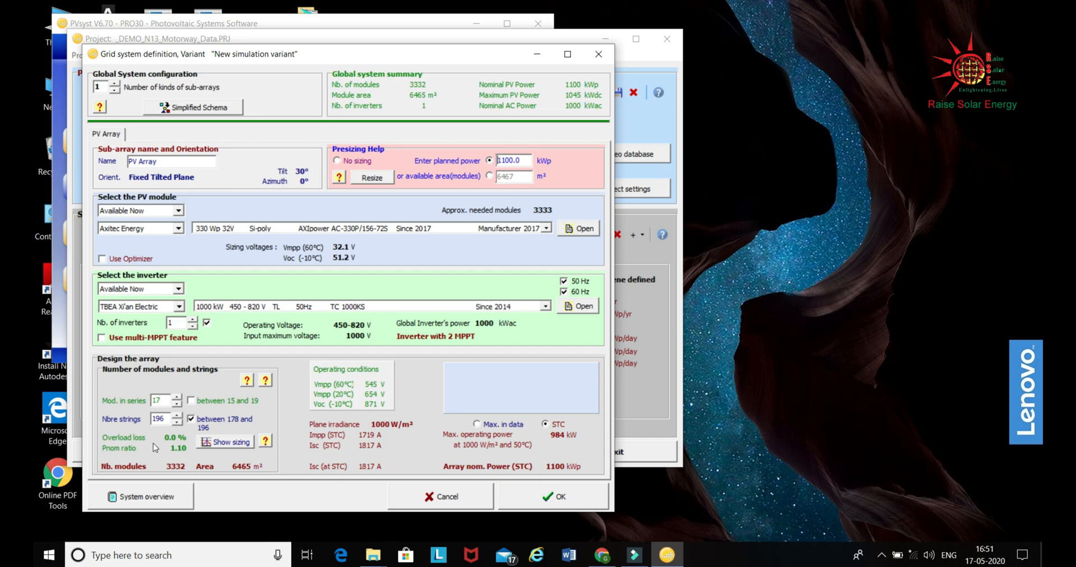
Step: Try a planned power of 1200 kWp for the array
{"action": "left_click_drag", "start_coordinate": [523, 160], "coordinate": [497, 163]}
{"action": "type", "text": "1200"}
{"action": "left_click", "coordinate": [177, 323]}
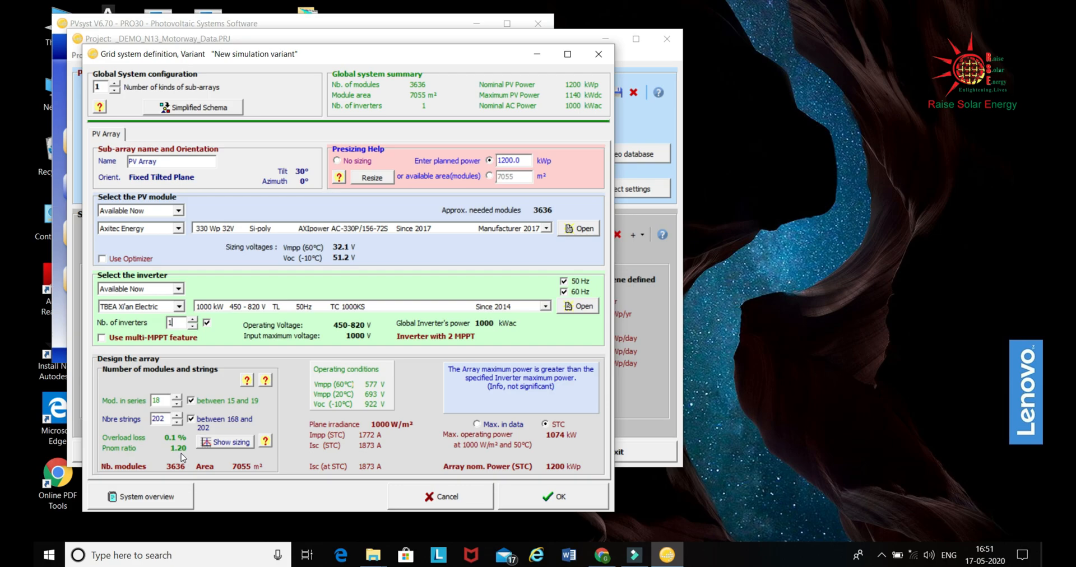
Step: Try a planned power of 1300 kWp with the number of inverters set to 1
{"action": "left_click_drag", "start_coordinate": [524, 160], "coordinate": [498, 160]}
{"action": "type", "text": "1300"}
{"action": "key", "text": "Return"}
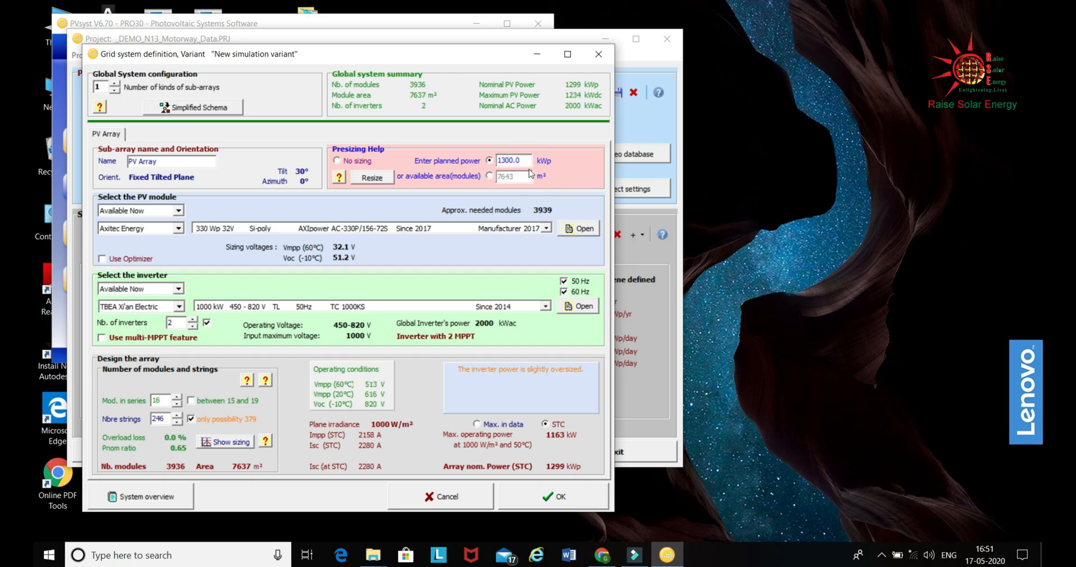
{"action": "left_click", "coordinate": [166, 401]}
{"action": "double_click", "coordinate": [162, 324]}
{"action": "type", "text": "1"}
{"action": "left_click", "coordinate": [166, 401]}
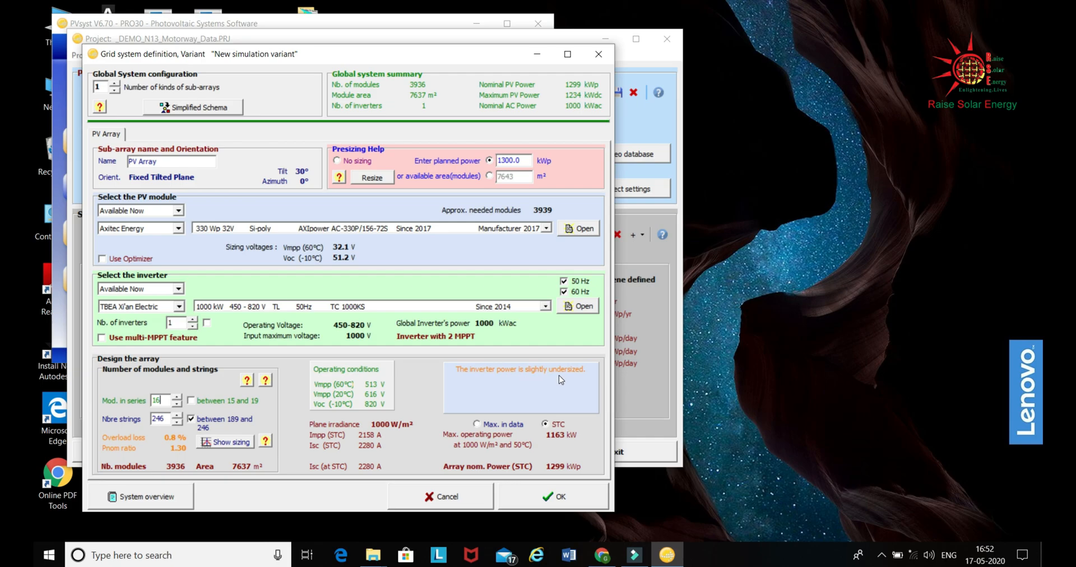
Step: Set the planned power to 1400 kWp with 1 inverter and accept the grid system definition
{"action": "left_click_drag", "start_coordinate": [527, 160], "coordinate": [479, 156]}
{"action": "type", "text": "1400"}
{"action": "left_click", "coordinate": [162, 401]}
{"action": "double_click", "coordinate": [170, 323]}
{"action": "type", "text": "1"}
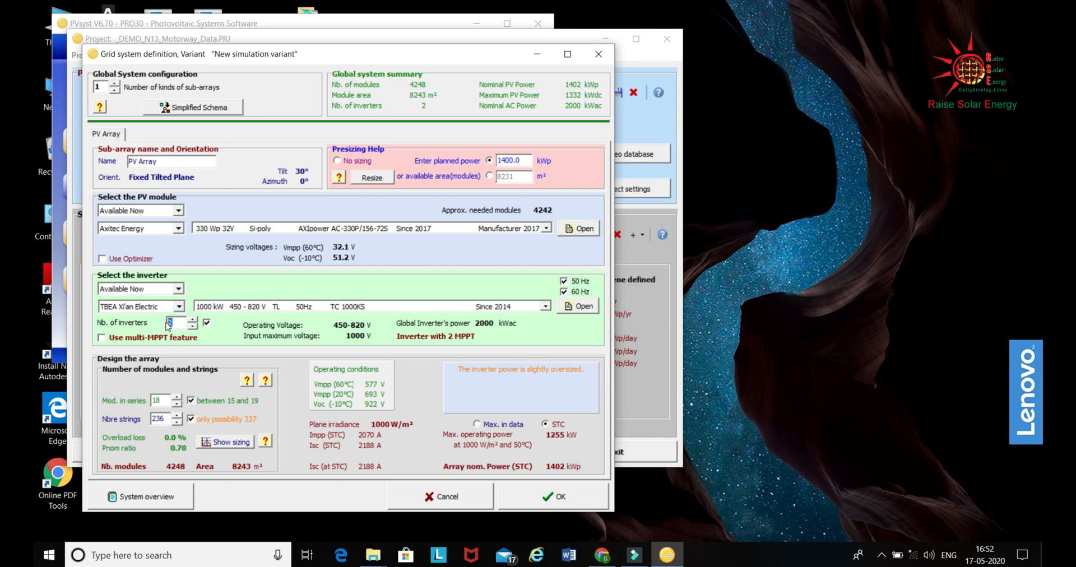
{"action": "left_click", "coordinate": [160, 400]}
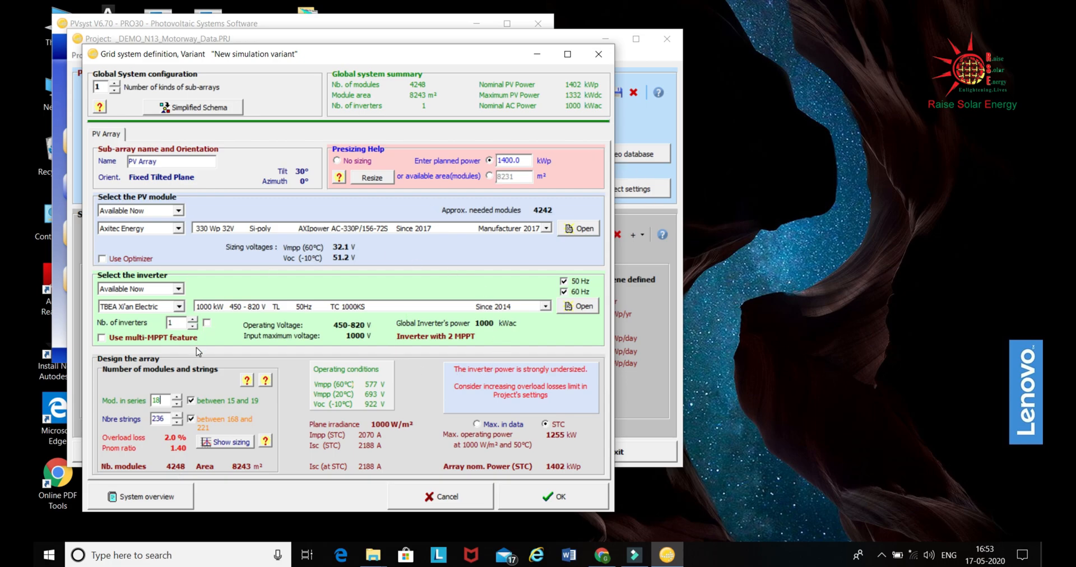
{"action": "left_click", "coordinate": [547, 500]}
{"action": "left_click", "coordinate": [565, 330]}
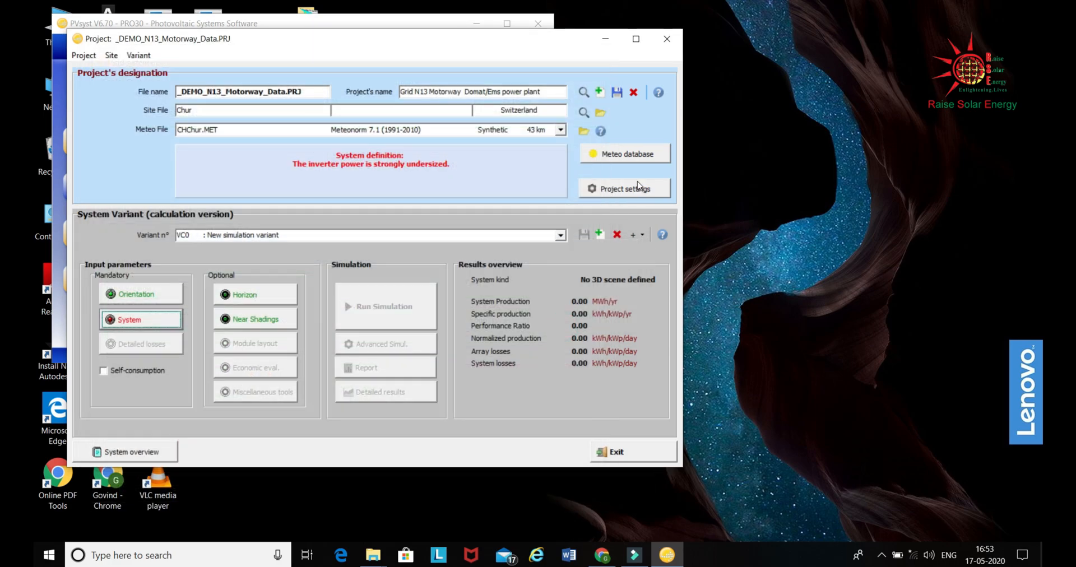
Step: Set the limit overload loss for design to 2 % and reopen the grid system definition, saving the modified project
{"action": "left_click", "coordinate": [623, 188]}
{"action": "double_click", "coordinate": [430, 202]}
{"action": "type", "text": "2"}
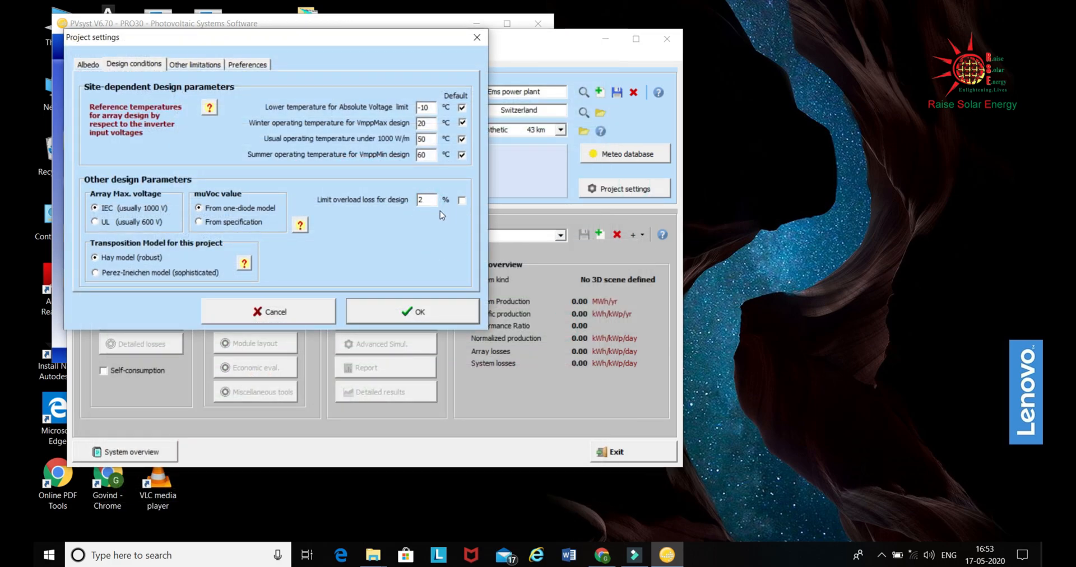
{"action": "left_click", "coordinate": [430, 306]}
{"action": "left_click", "coordinate": [148, 325]}
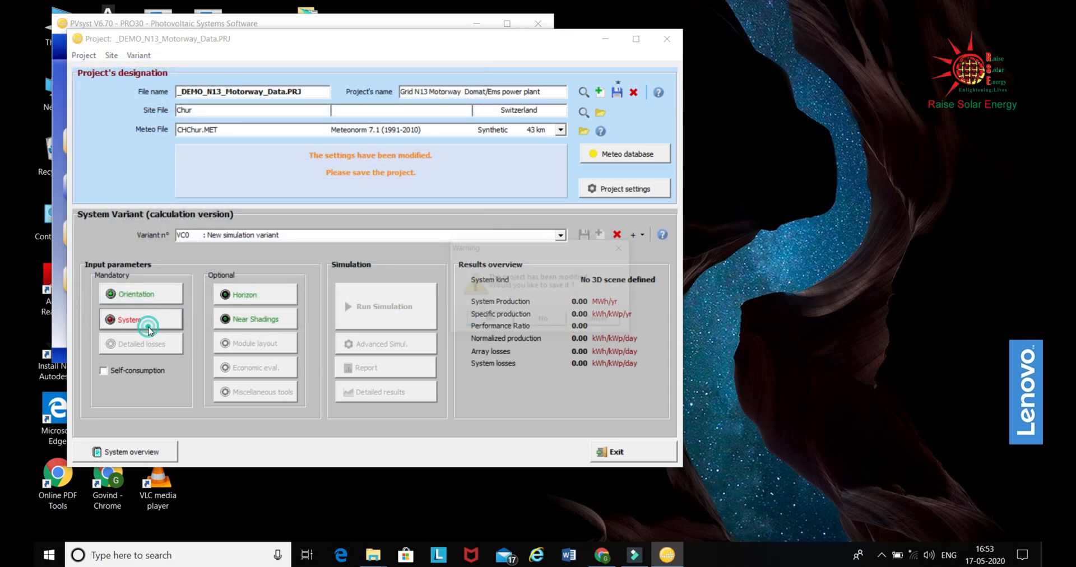
{"action": "left_click", "coordinate": [493, 319]}
{"action": "left_click", "coordinate": [318, 243]}
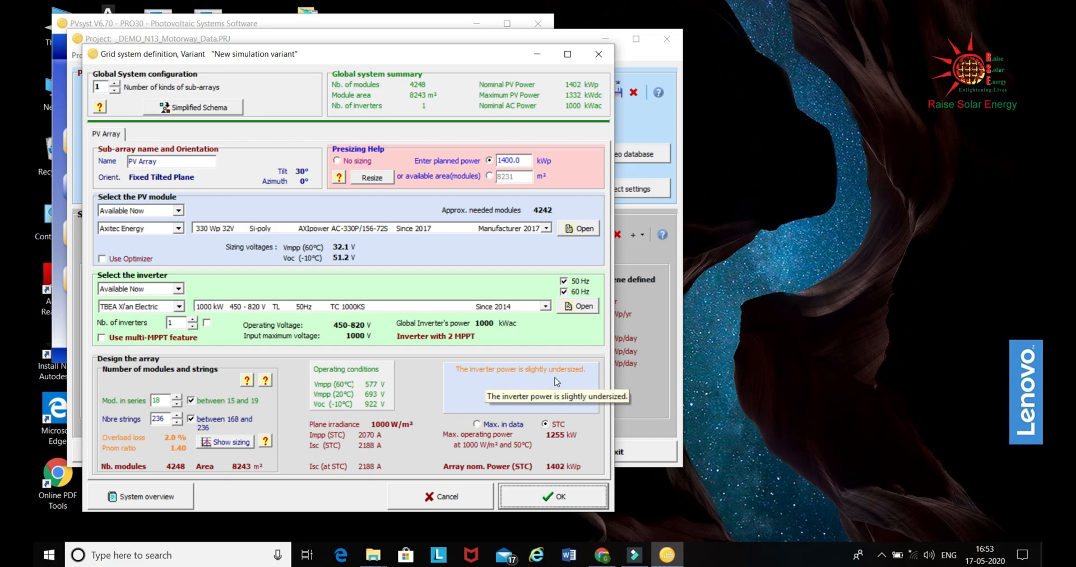
Step: Set the planned power to 1450 kWp with 1 inverter and accept the grid system definition
{"action": "double_click", "coordinate": [513, 160]}
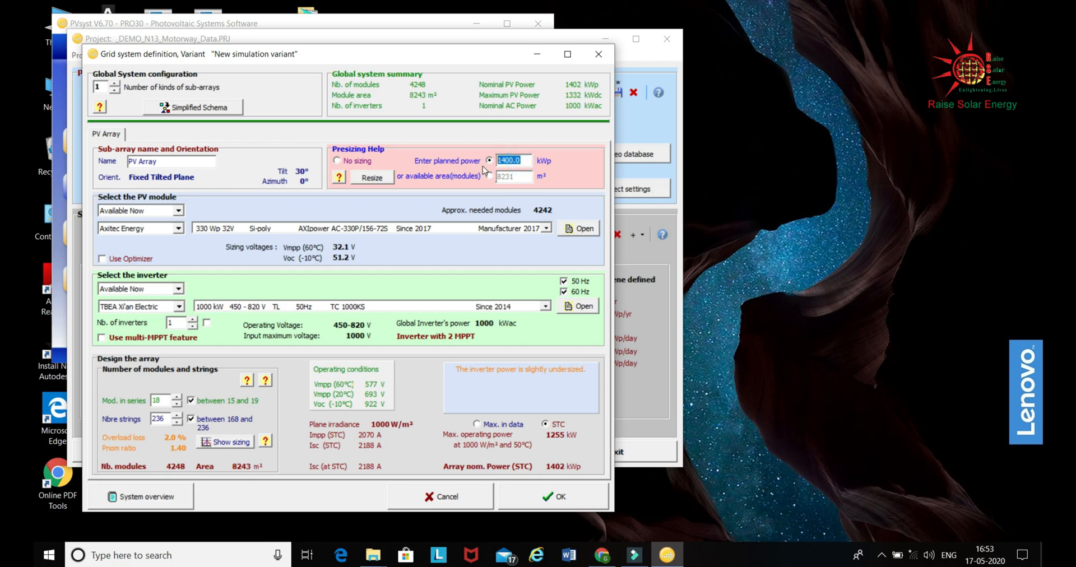
{"action": "type", "text": "1450"}
{"action": "left_click", "coordinate": [161, 399]}
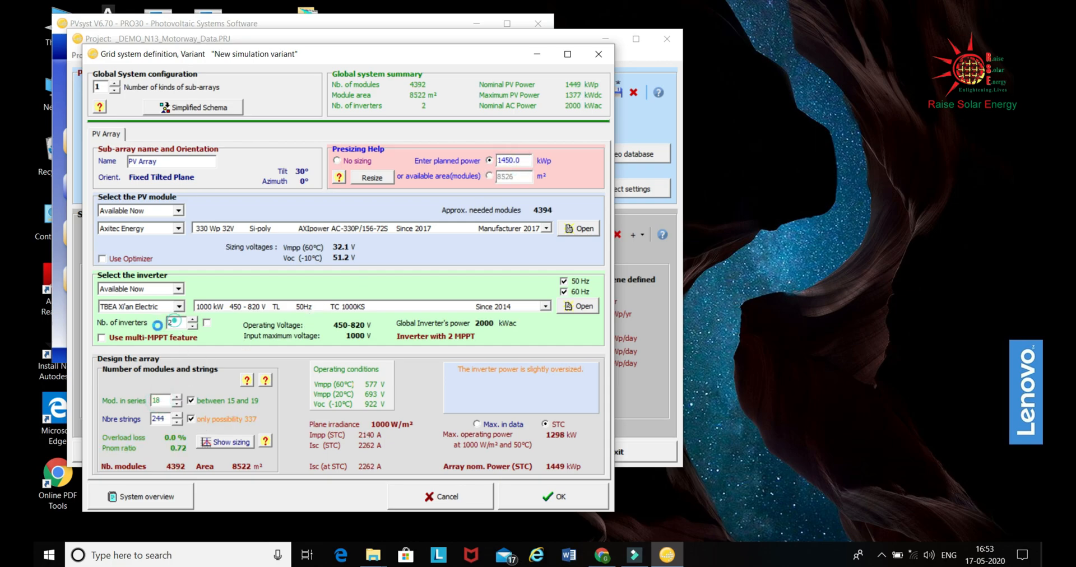
{"action": "type", "text": "1"}
{"action": "left_click", "coordinate": [164, 399]}
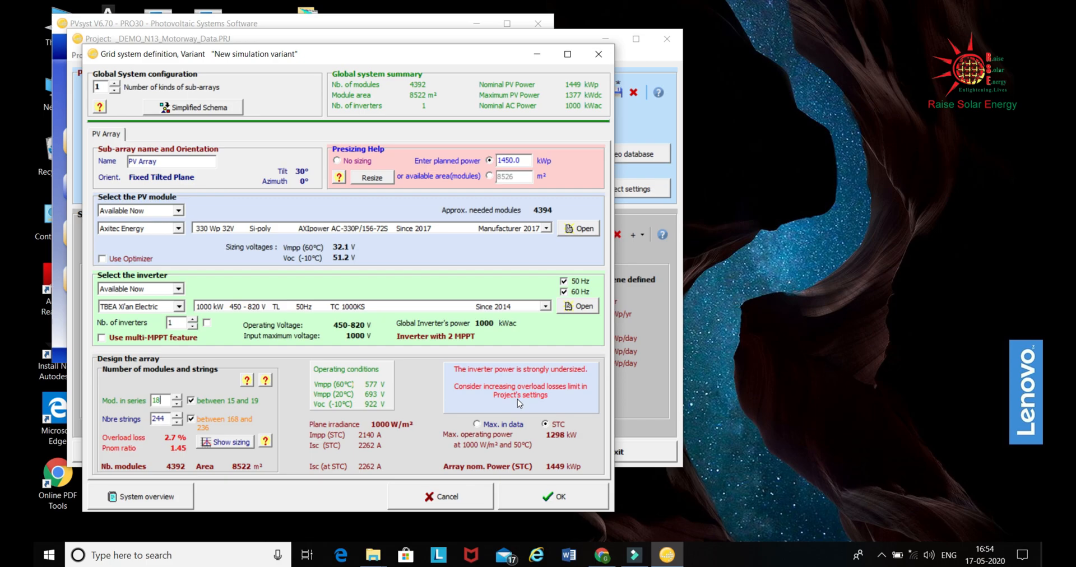
{"action": "left_click", "coordinate": [548, 487]}
{"action": "left_click", "coordinate": [552, 324]}
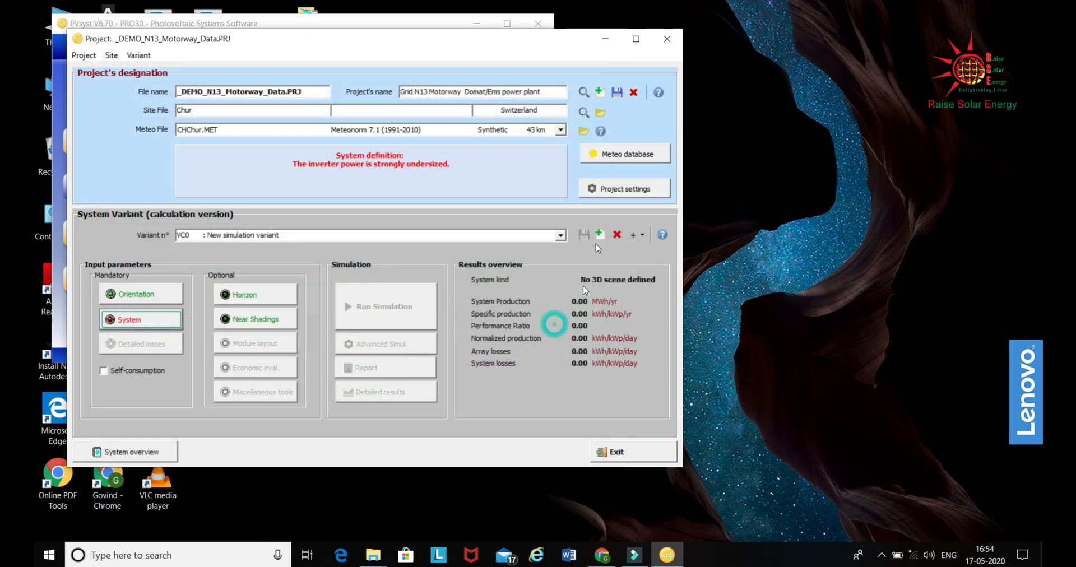
Step: Set the limit overload loss for design to 3.0 % and reopen the grid system definition, saving the modified project
{"action": "left_click", "coordinate": [612, 189]}
{"action": "double_click", "coordinate": [432, 199]}
{"action": "type", "text": "3.0"}
{"action": "left_click", "coordinate": [420, 311]}
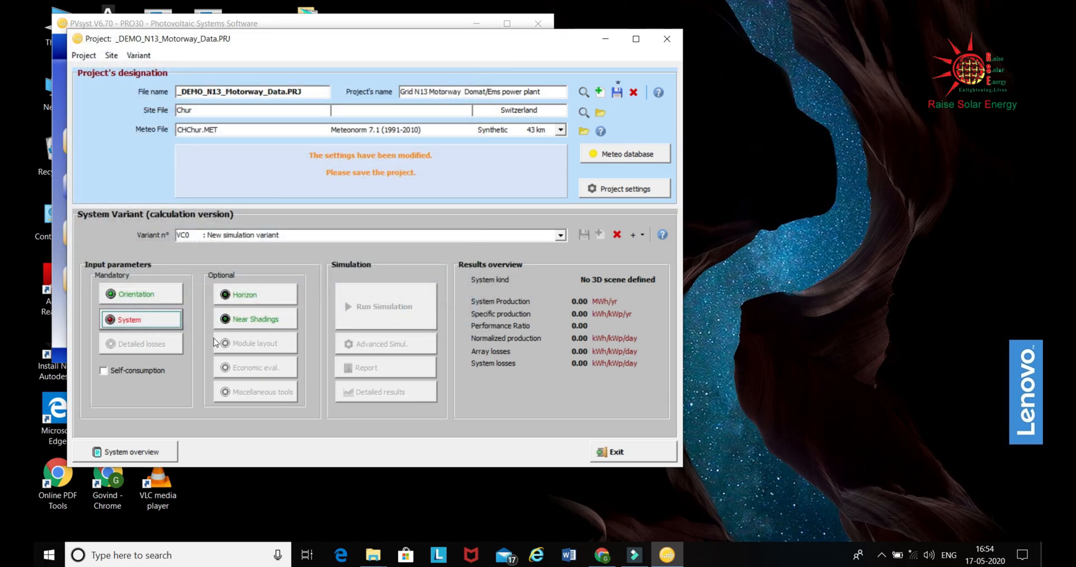
{"action": "left_click", "coordinate": [126, 319]}
{"action": "left_click", "coordinate": [489, 323]}
{"action": "left_click", "coordinate": [308, 244]}
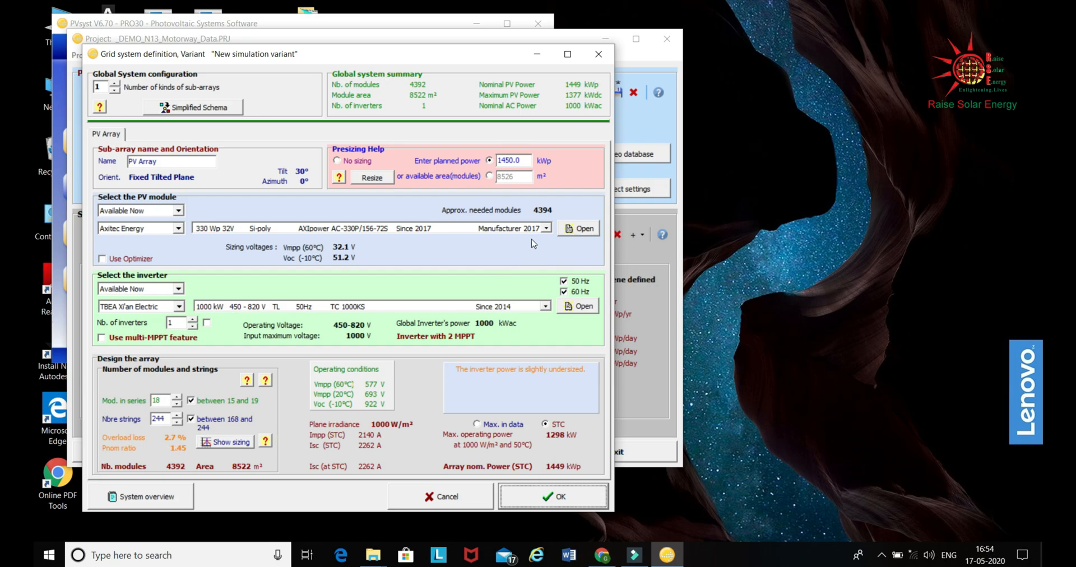
Step: Accept the grid system definition, closing the sizing anyway, and open the project settings
{"action": "left_click", "coordinate": [561, 504]}
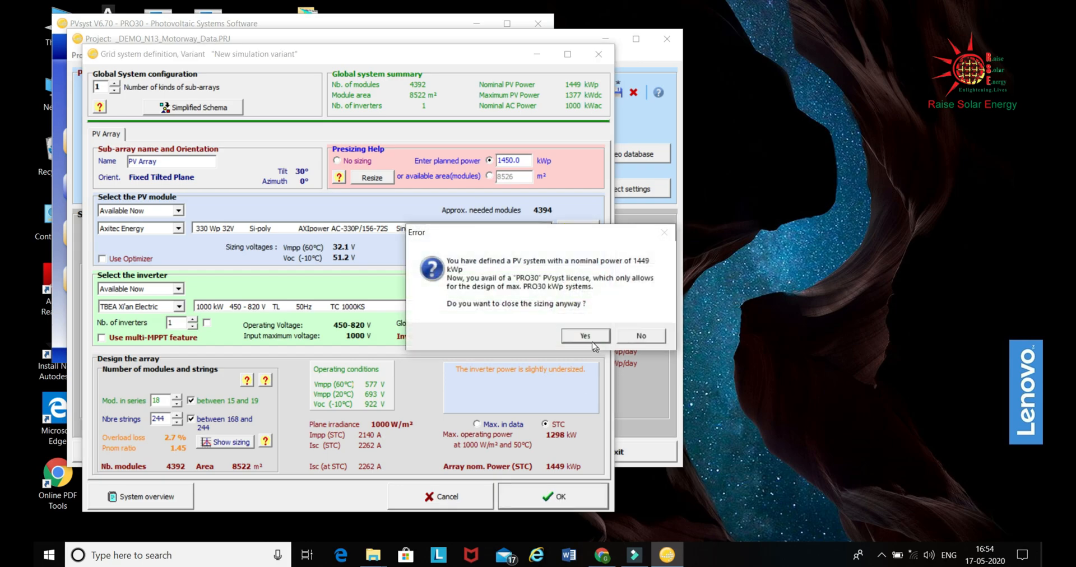
{"action": "left_click", "coordinate": [586, 341]}
{"action": "left_click", "coordinate": [628, 189]}
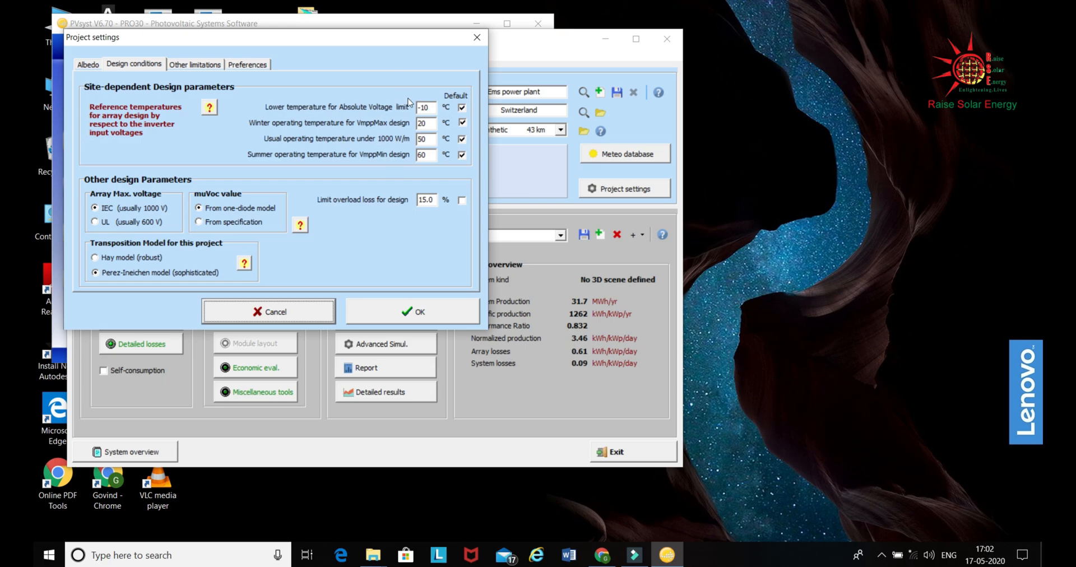
Step: Set the summer operating temperature for VmppMin design to 60 °C, accept the settings and open the grid system definition
{"action": "double_click", "coordinate": [421, 153]}
{"action": "key", "text": "BackSpace"}
{"action": "type", "text": "60"}
{"action": "double_click", "coordinate": [425, 108]}
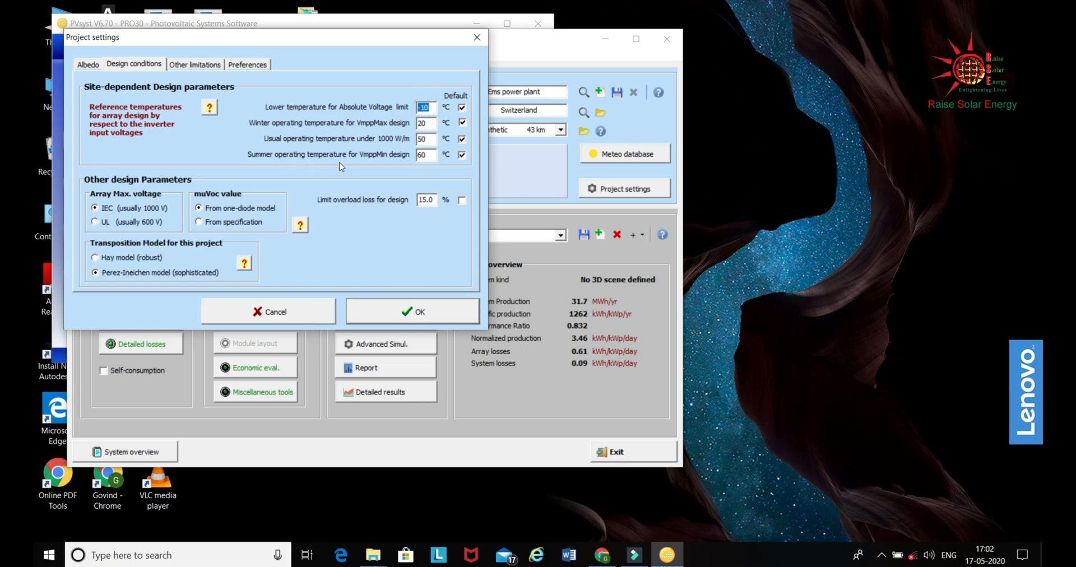
{"action": "double_click", "coordinate": [422, 157]}
{"action": "left_click", "coordinate": [421, 311]}
{"action": "left_click", "coordinate": [141, 319]}
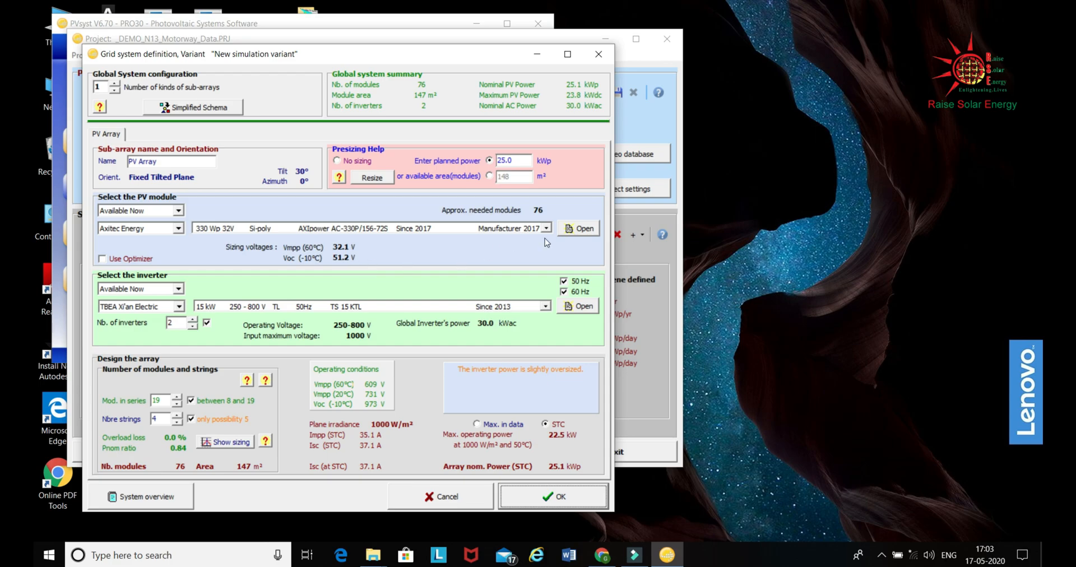
Step: Examine the Axitec Energy 330 Wp module's Voc and Vmpp, and compare the array's operating voltages with its modules in series
{"action": "left_click", "coordinate": [576, 230]}
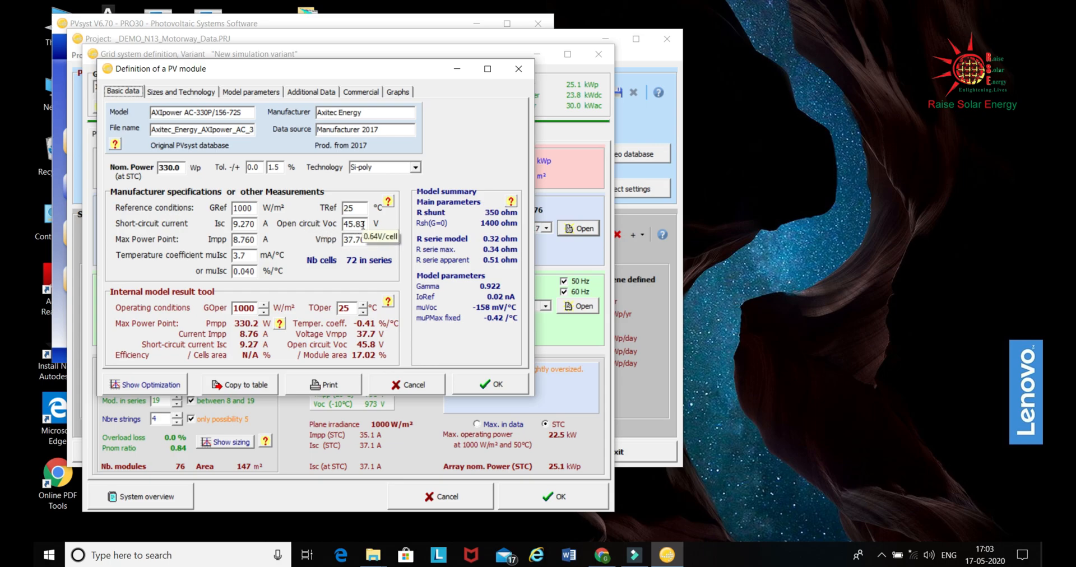
{"action": "left_click", "coordinate": [467, 383]}
{"action": "double_click", "coordinate": [360, 240]}
{"action": "left_click", "coordinate": [490, 387]}
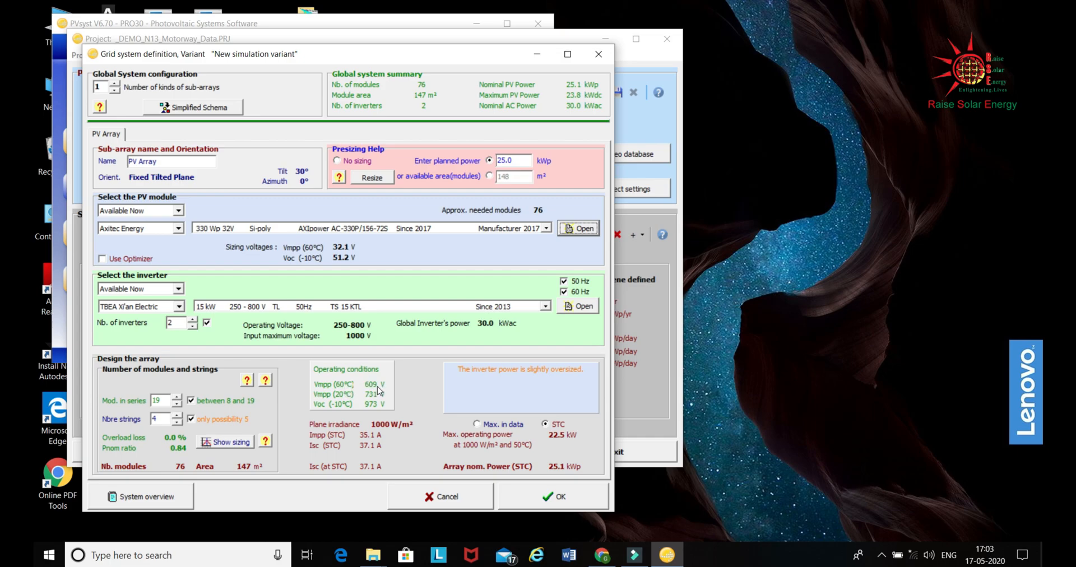
{"action": "left_click", "coordinate": [160, 400]}
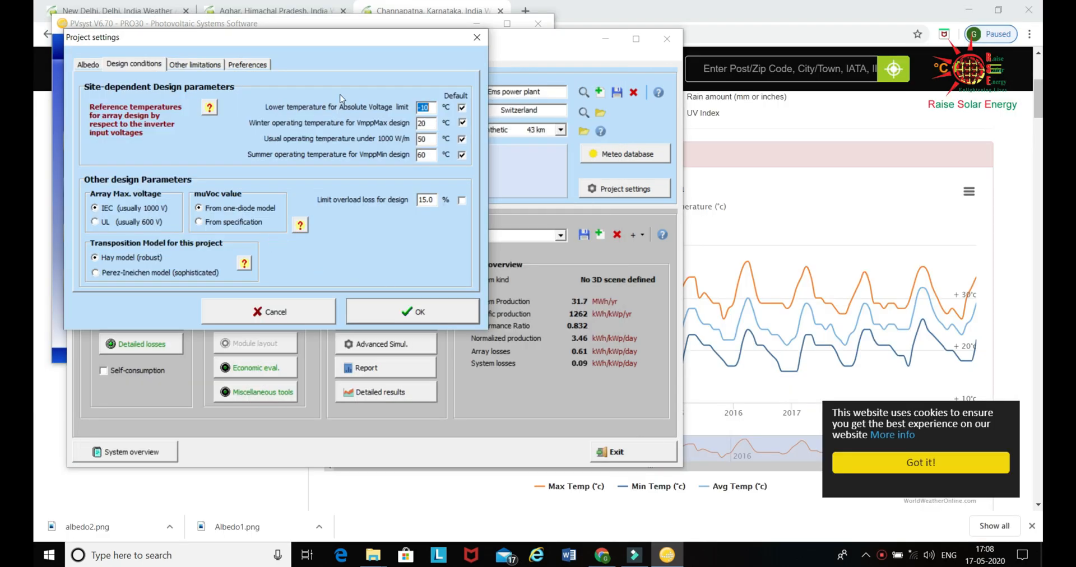
Step: Try the Perez-Ineichen transposition model in the project settings and switch back to the Hay model
{"action": "left_click_drag", "start_coordinate": [357, 40], "coordinate": [591, 43]}
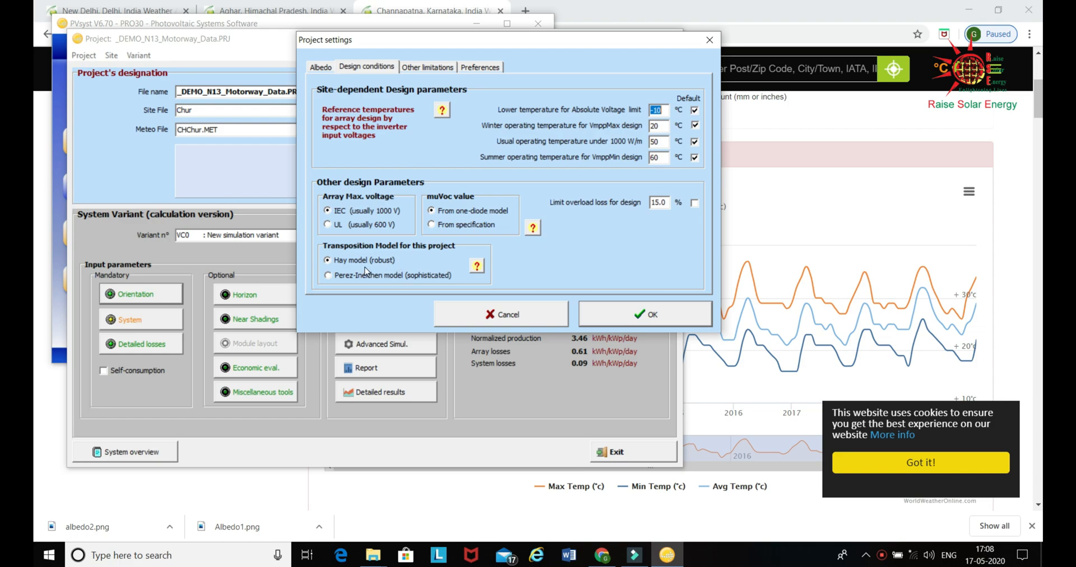
{"action": "left_click", "coordinate": [328, 277]}
{"action": "left_click", "coordinate": [334, 261]}
Step: Review the project's shading limitations, interface preferences and albedo settings, and return to the design conditions
{"action": "left_click", "coordinate": [432, 67]}
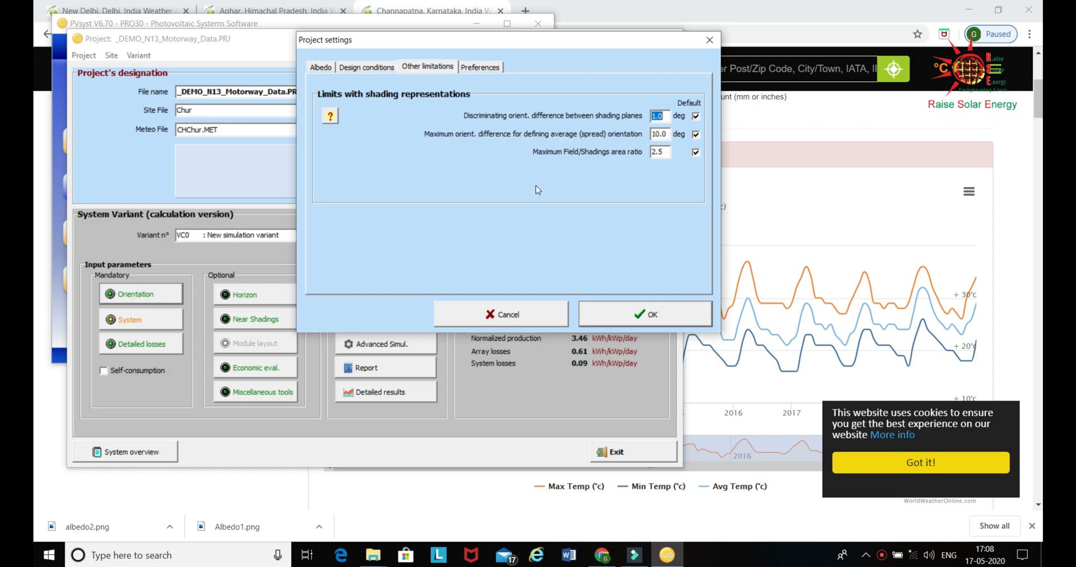
{"action": "left_click", "coordinate": [488, 70]}
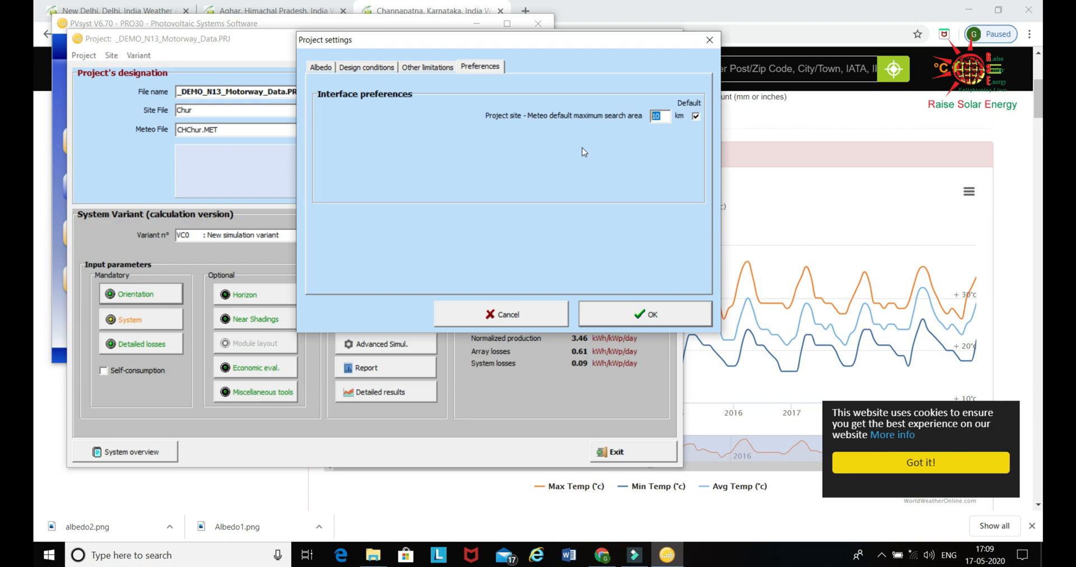
{"action": "double_click", "coordinate": [661, 119]}
{"action": "left_click", "coordinate": [322, 68]}
{"action": "left_click", "coordinate": [366, 67]}
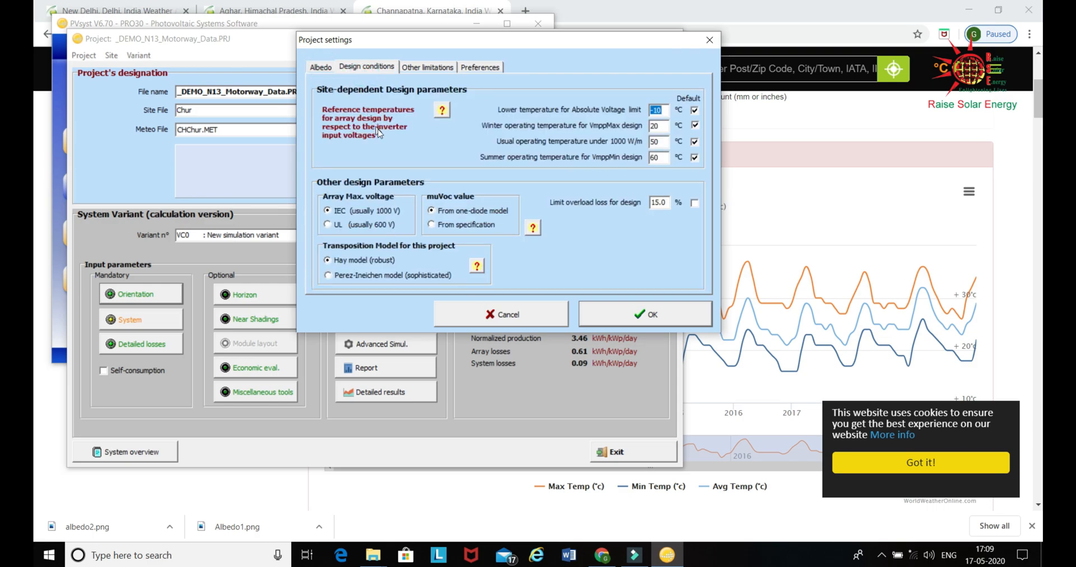